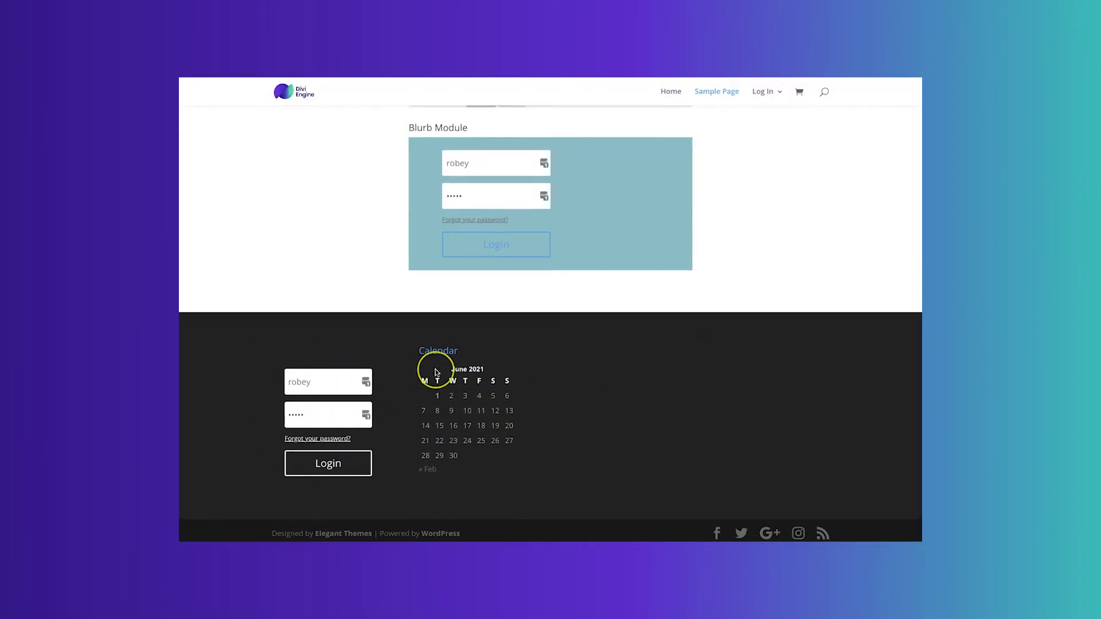
Scroll back up through the front-end login form demo and head to the admin Dashboard
{"action": "scroll", "coordinate": [434, 370], "scroll_direction": "up", "scroll_amount": 3}
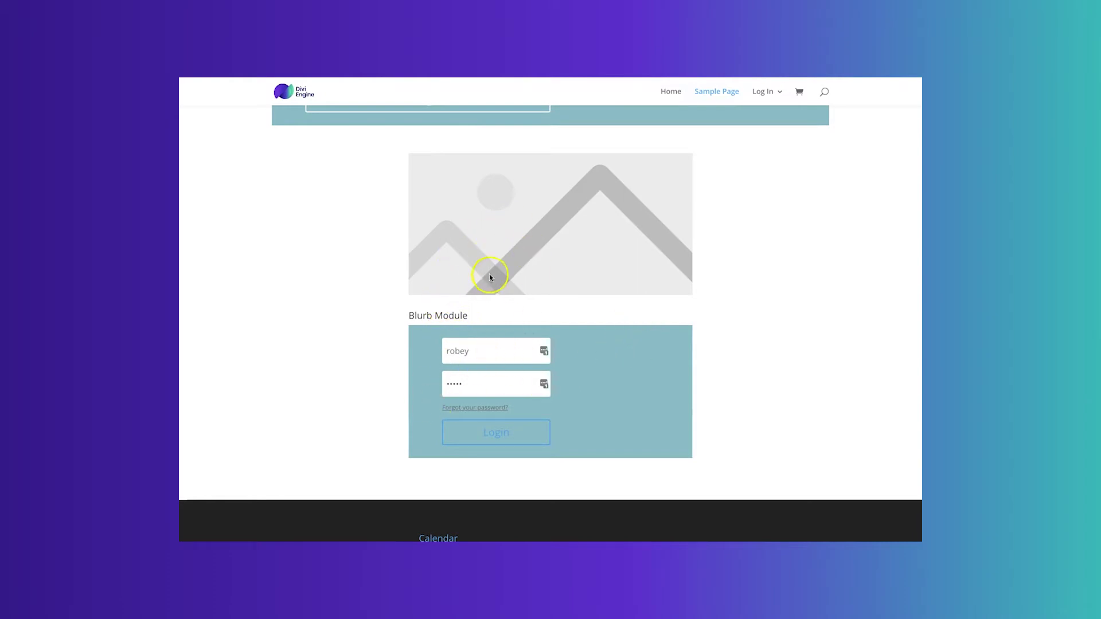
{"action": "scroll", "coordinate": [489, 275], "scroll_direction": "up", "scroll_amount": 3}
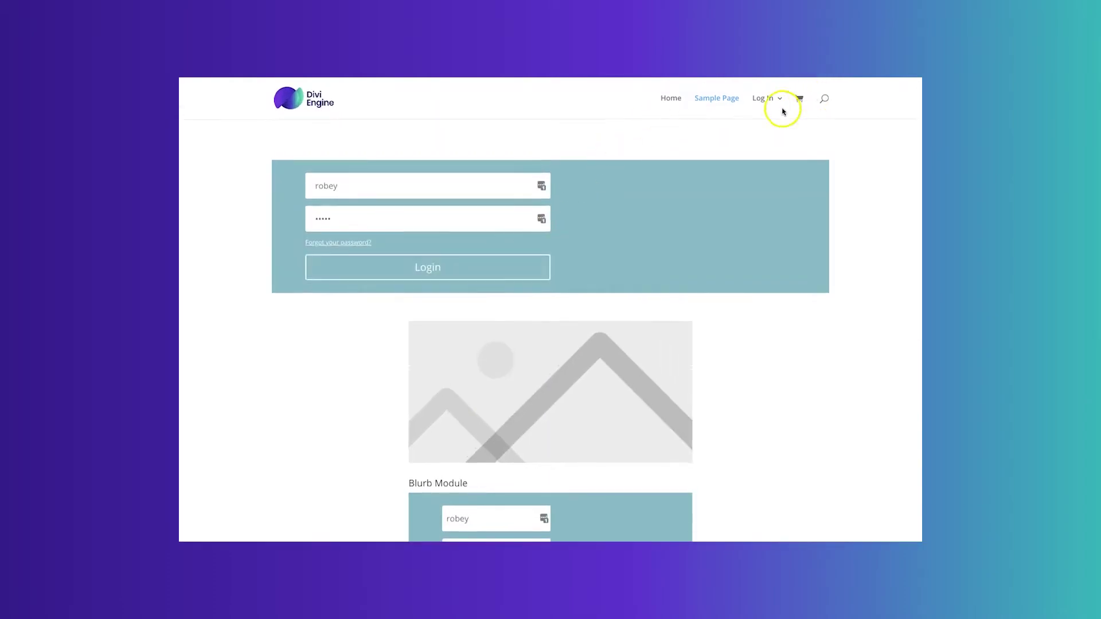
{"action": "mouse_move", "coordinate": [768, 102]}
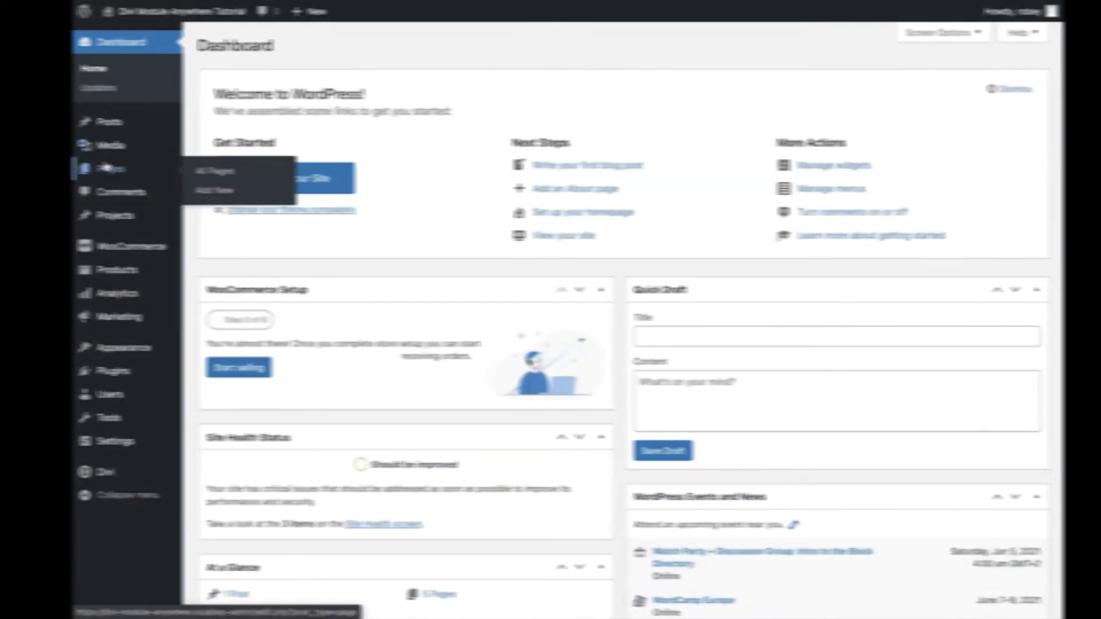
Create a new page titled 'Log In' and switch it to the Divi Builder
{"action": "left_click", "coordinate": [206, 167]}
{"action": "left_click", "coordinate": [204, 191]}
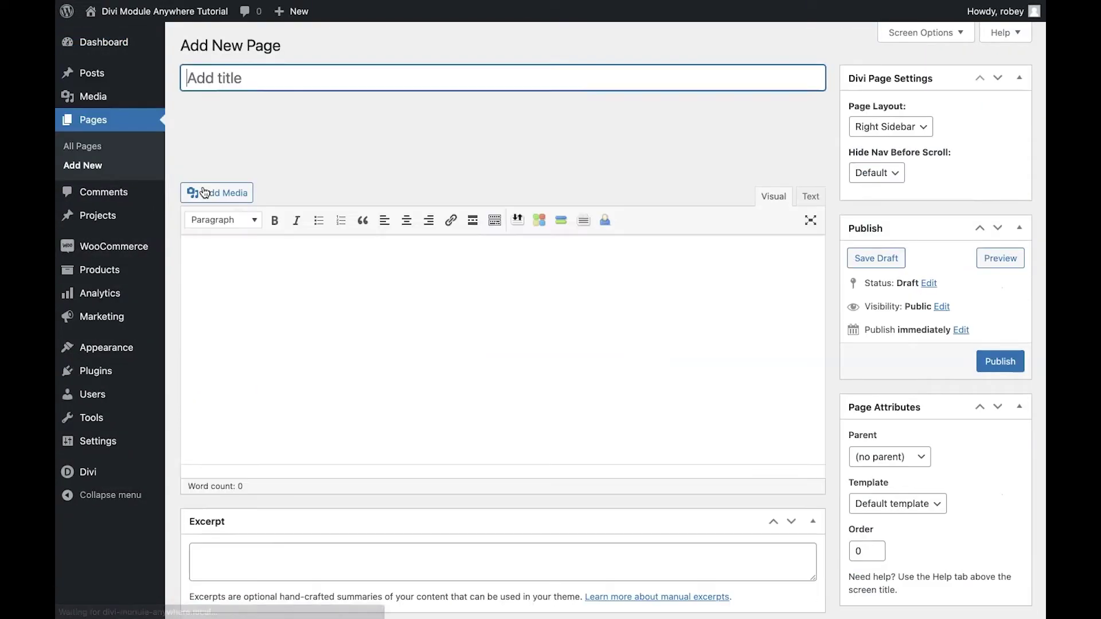
{"action": "left_click", "coordinate": [280, 87]}
{"action": "type", "text": "Log In"}
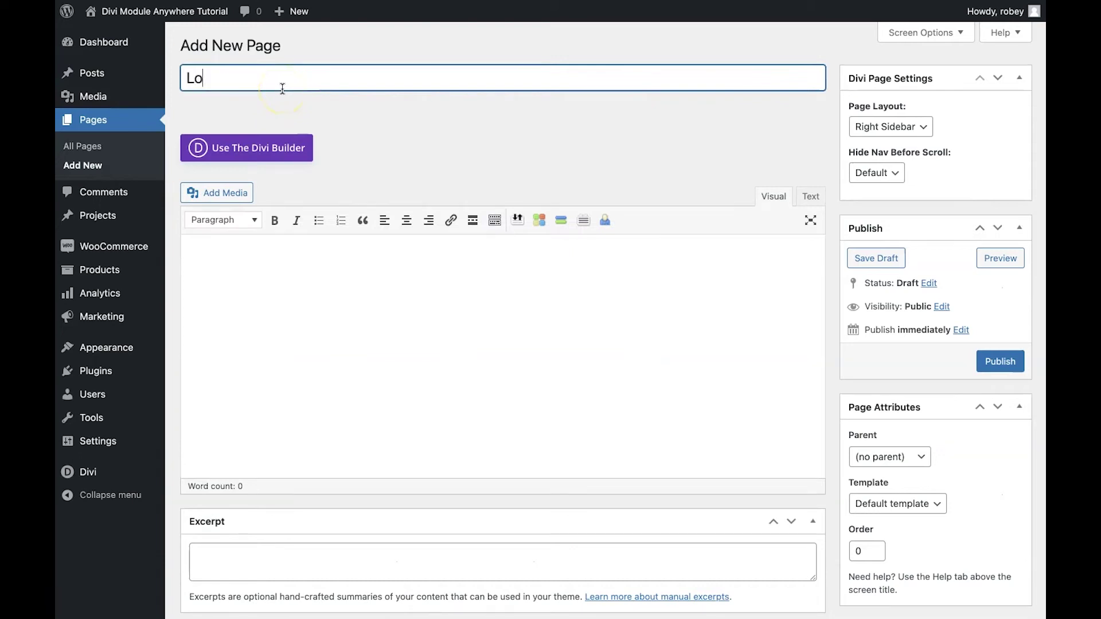
{"action": "left_click", "coordinate": [249, 124]}
{"action": "left_click", "coordinate": [213, 161]}
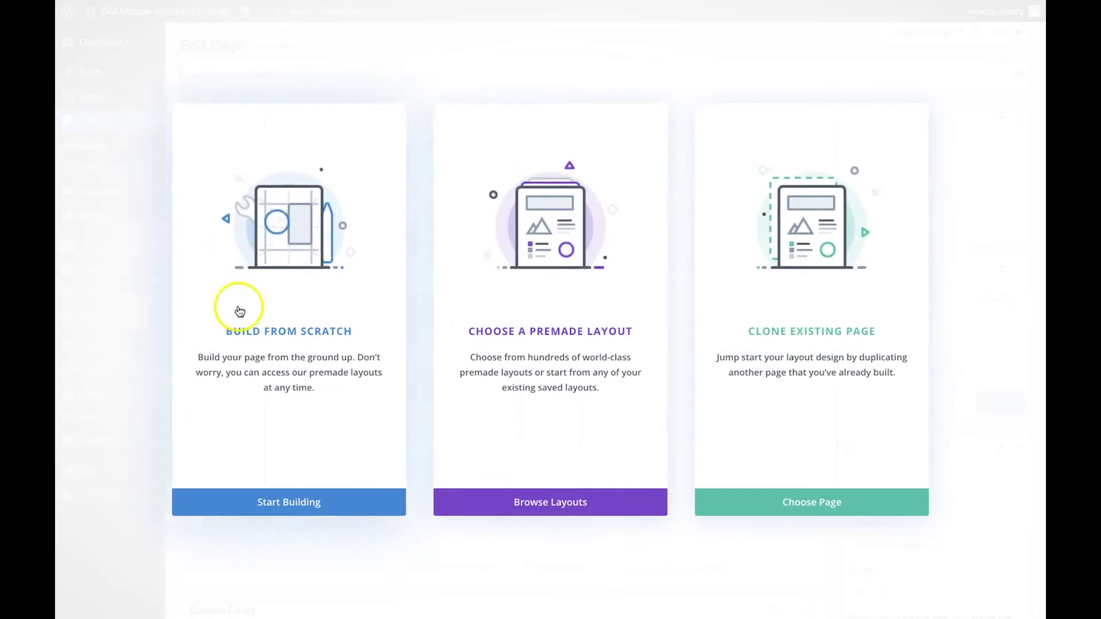
Build the page from scratch and add a Login module found by searching 'login'
{"action": "left_click", "coordinate": [266, 500]}
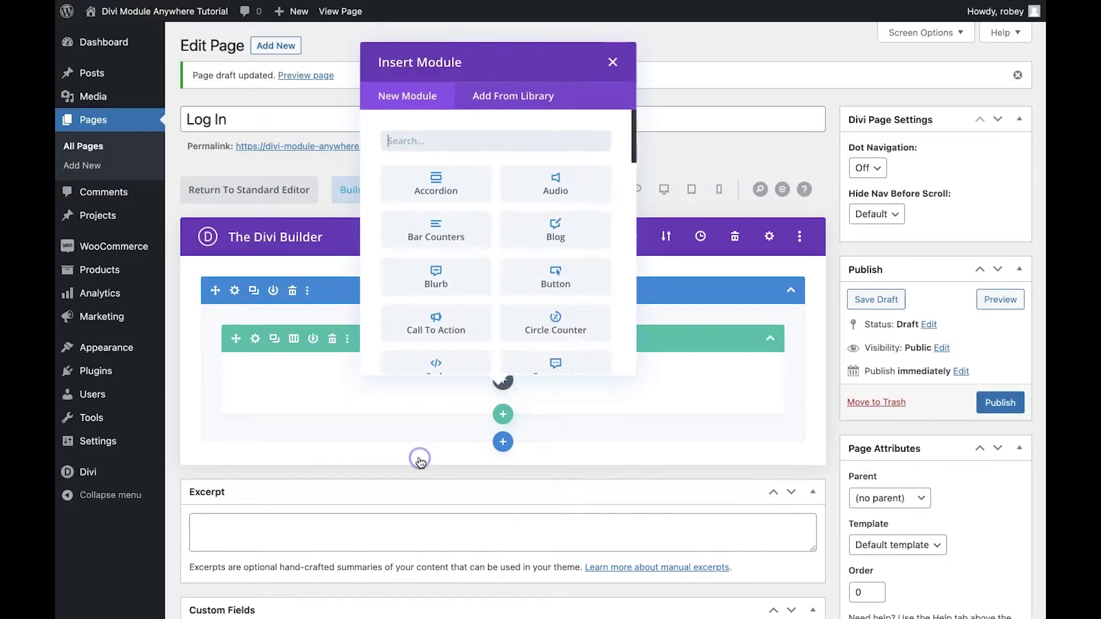
{"action": "left_click", "coordinate": [511, 139]}
{"action": "type", "text": "login"}
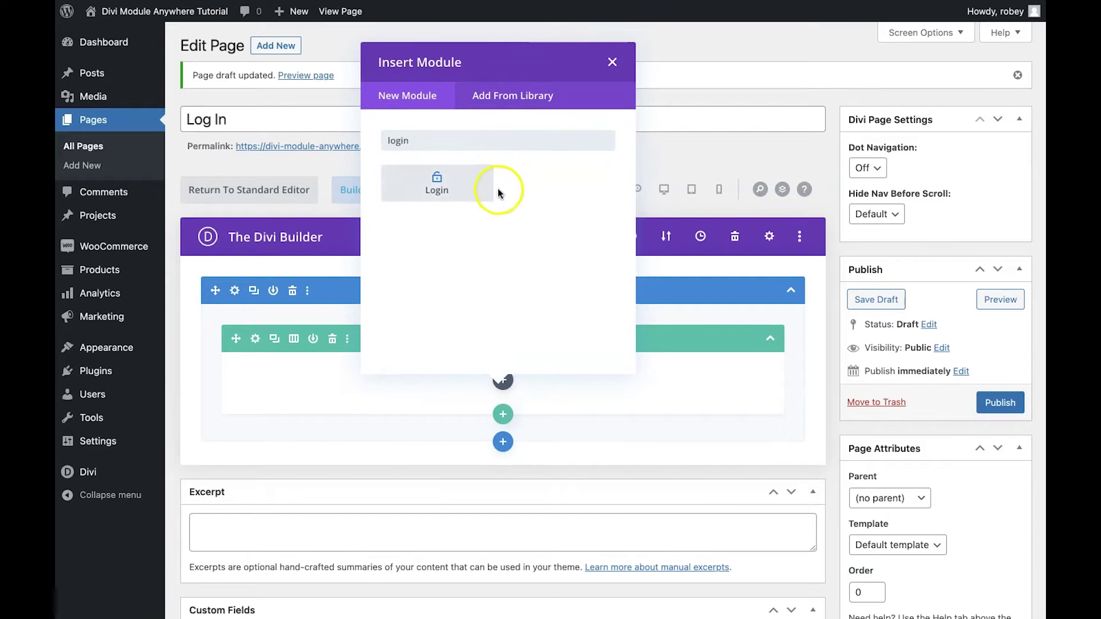
{"action": "left_click", "coordinate": [453, 185]}
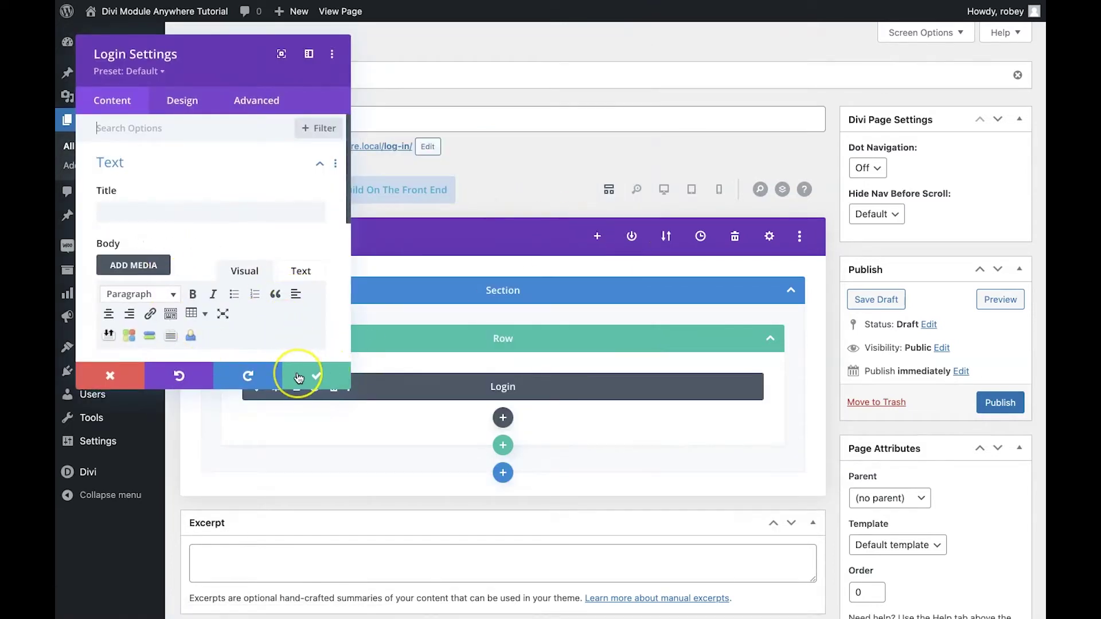
Title the Login module 'Login Module Tutorial', save it, and publish the page
{"action": "left_click", "coordinate": [143, 211]}
{"action": "type", "text": "L"}
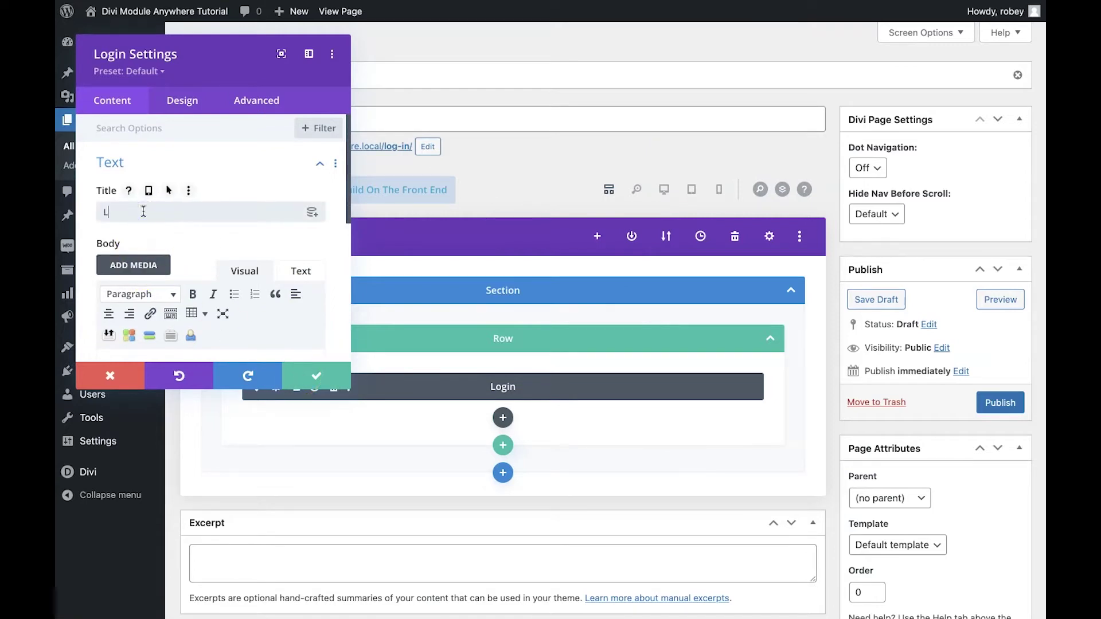
{"action": "type", "text": "ogin Modu"}
{"action": "type", "text": "odu"}
{"action": "type", "text": "le Tutorial"}
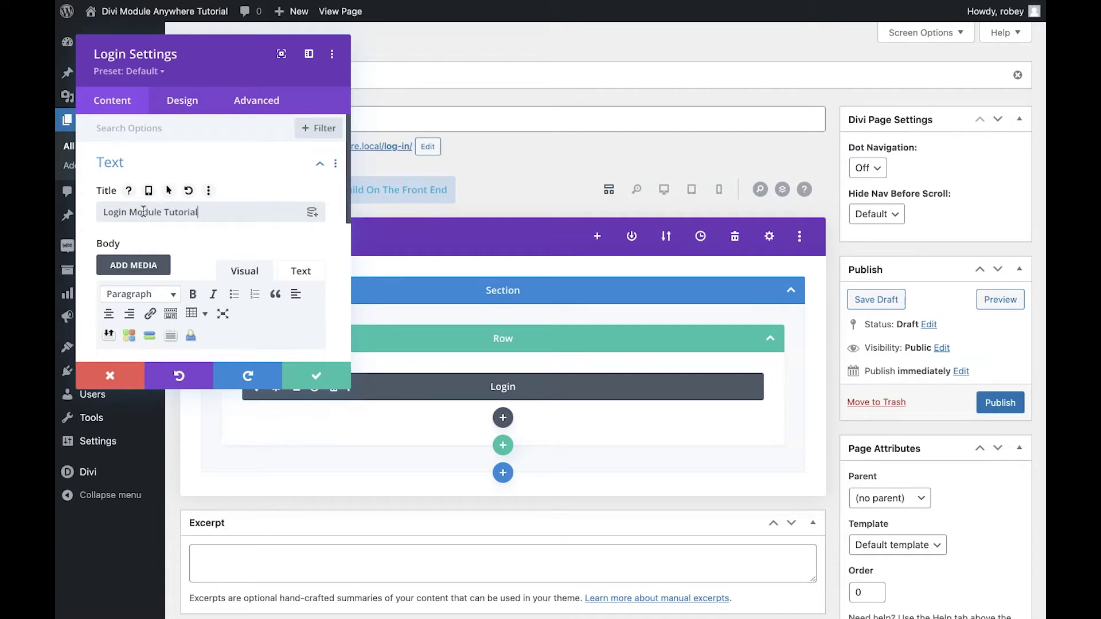
{"action": "left_click", "coordinate": [302, 376]}
{"action": "left_click", "coordinate": [1001, 403]}
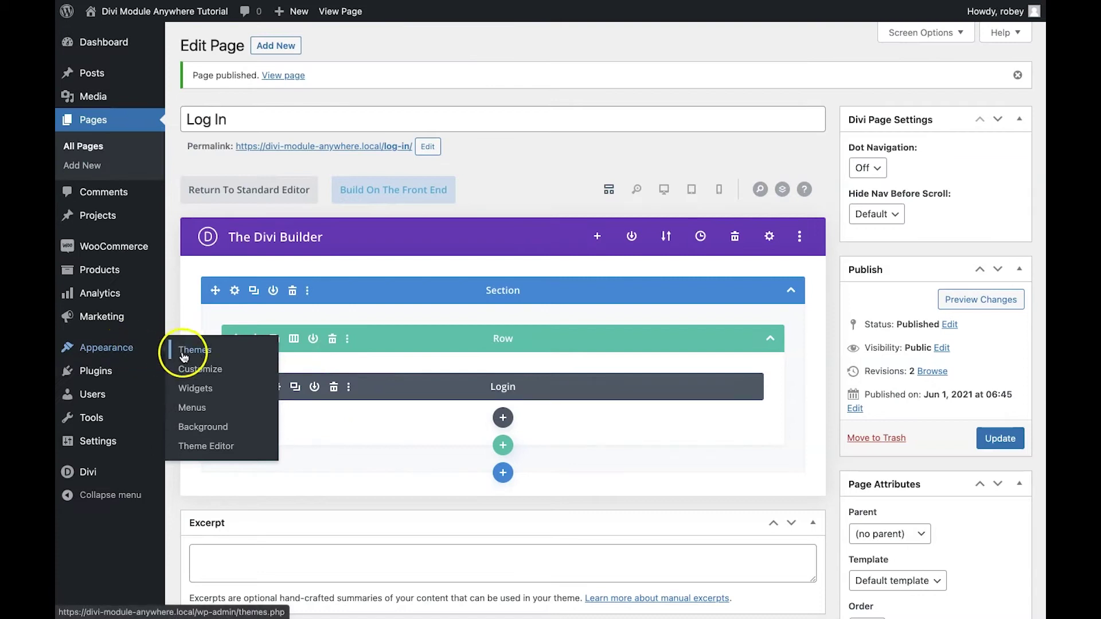
Activate the Twenty Twenty-One theme
{"action": "left_click", "coordinate": [189, 351]}
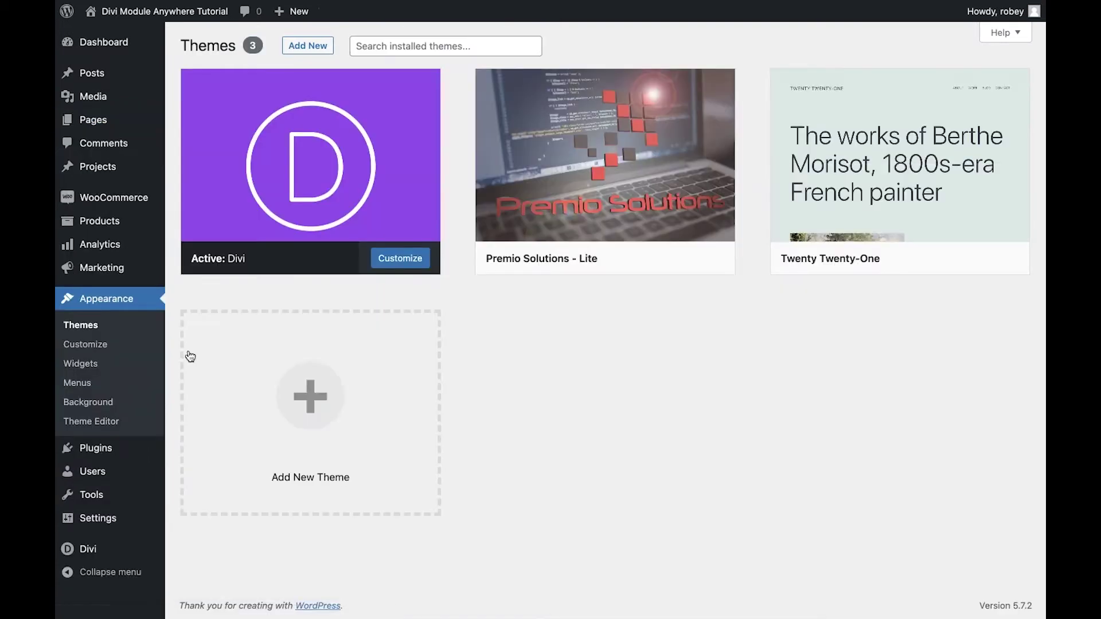
{"action": "mouse_move", "coordinate": [958, 202]}
{"action": "left_click", "coordinate": [901, 258]}
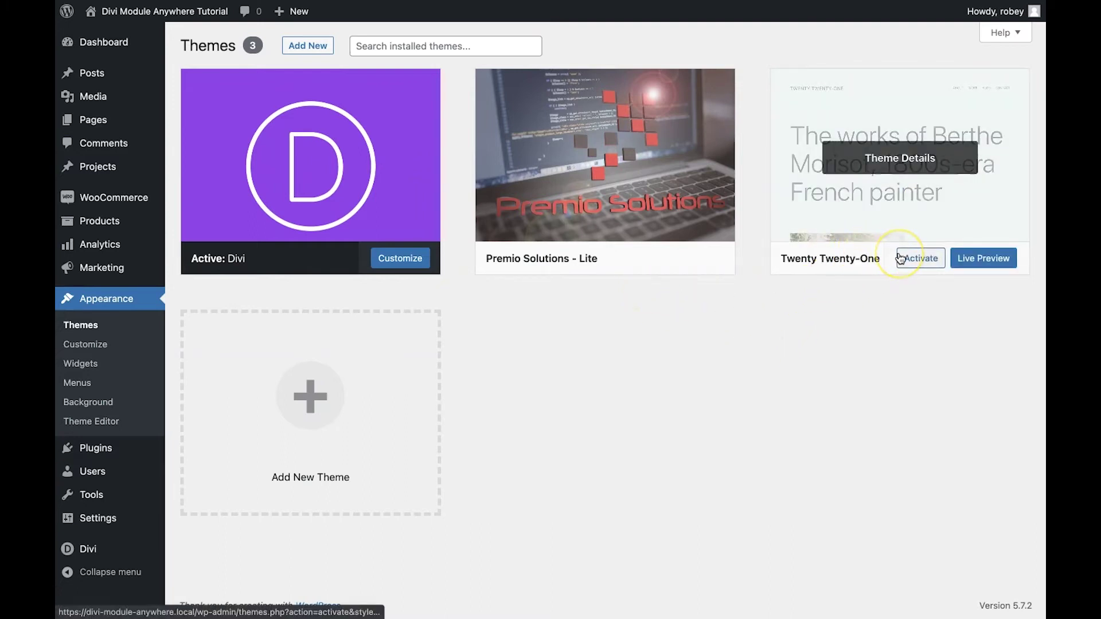
{"action": "left_click", "coordinate": [908, 258]}
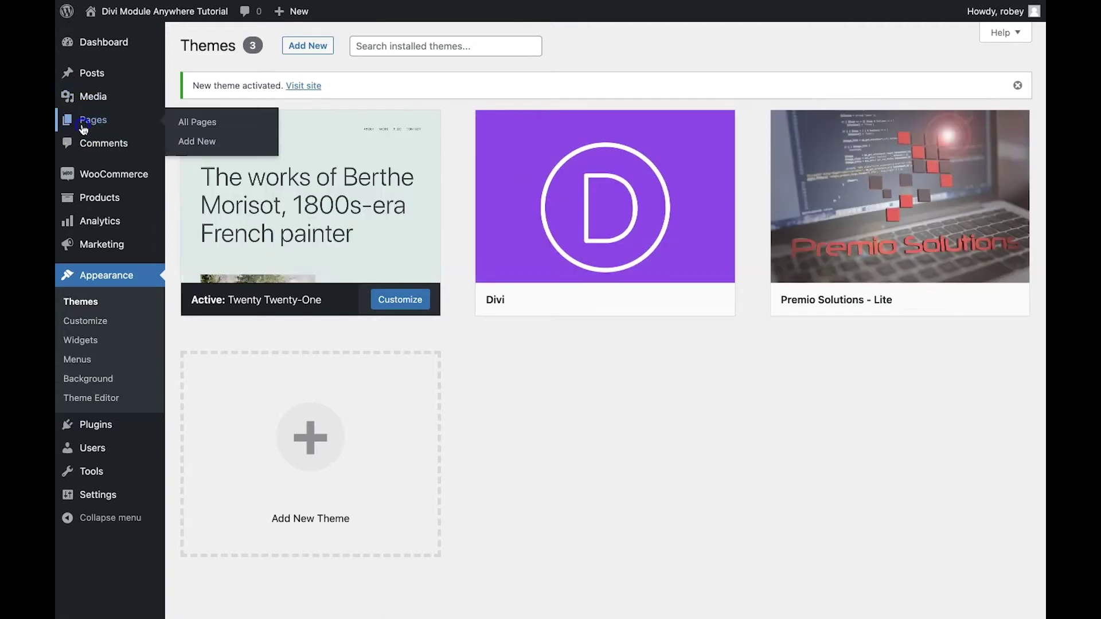
Open the Log In page's live view in a new browser tab from the Pages list
{"action": "left_click", "coordinate": [84, 127]}
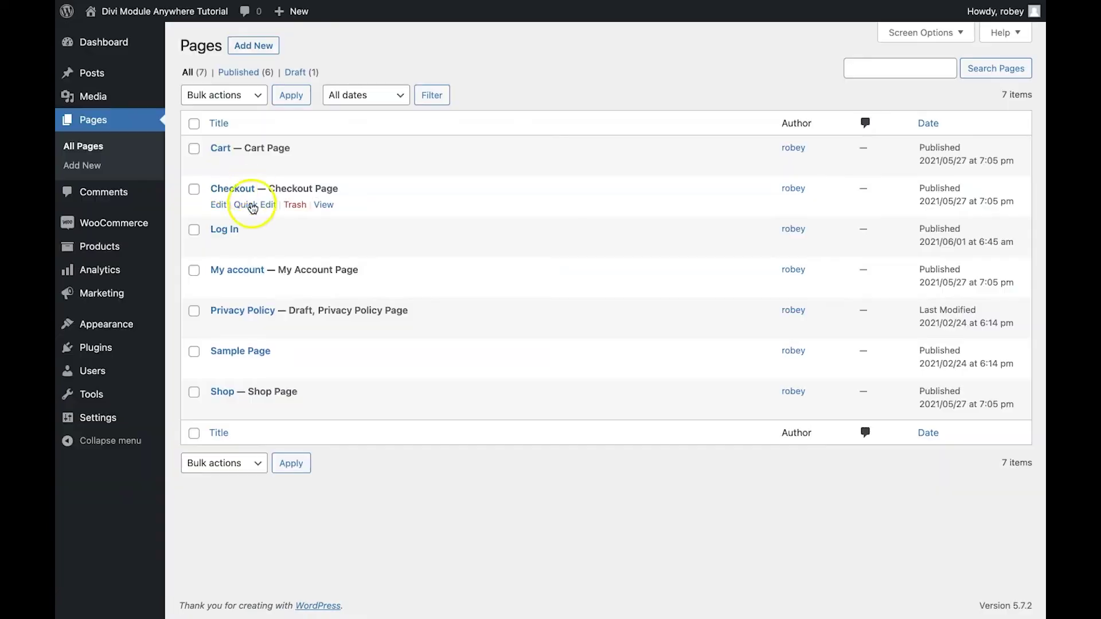
{"action": "right_click", "coordinate": [321, 247]}
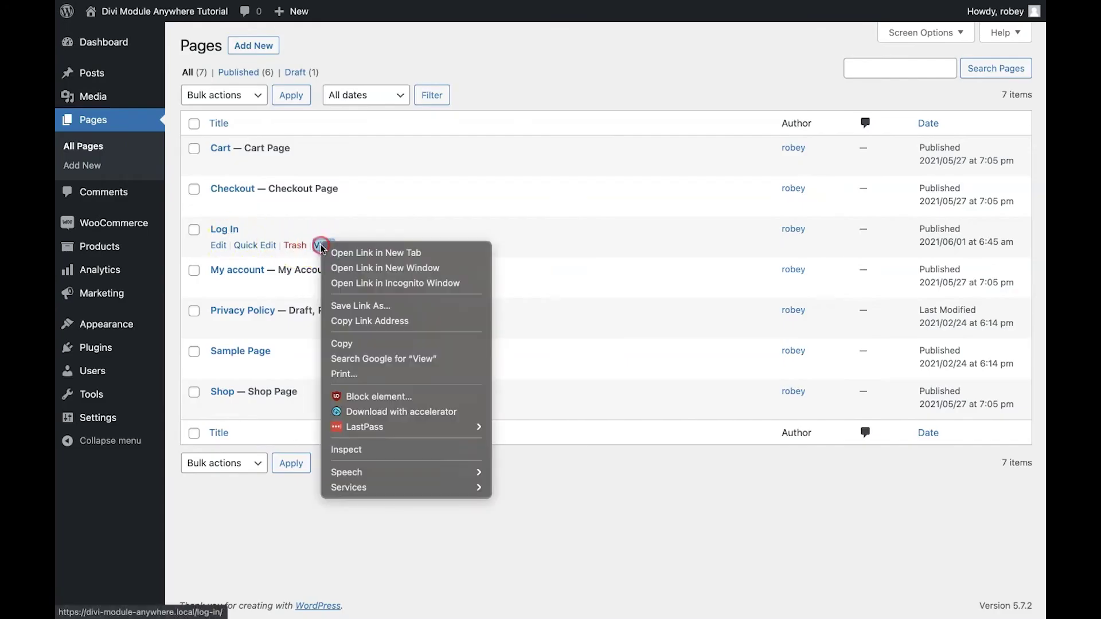
{"action": "left_click", "coordinate": [333, 248]}
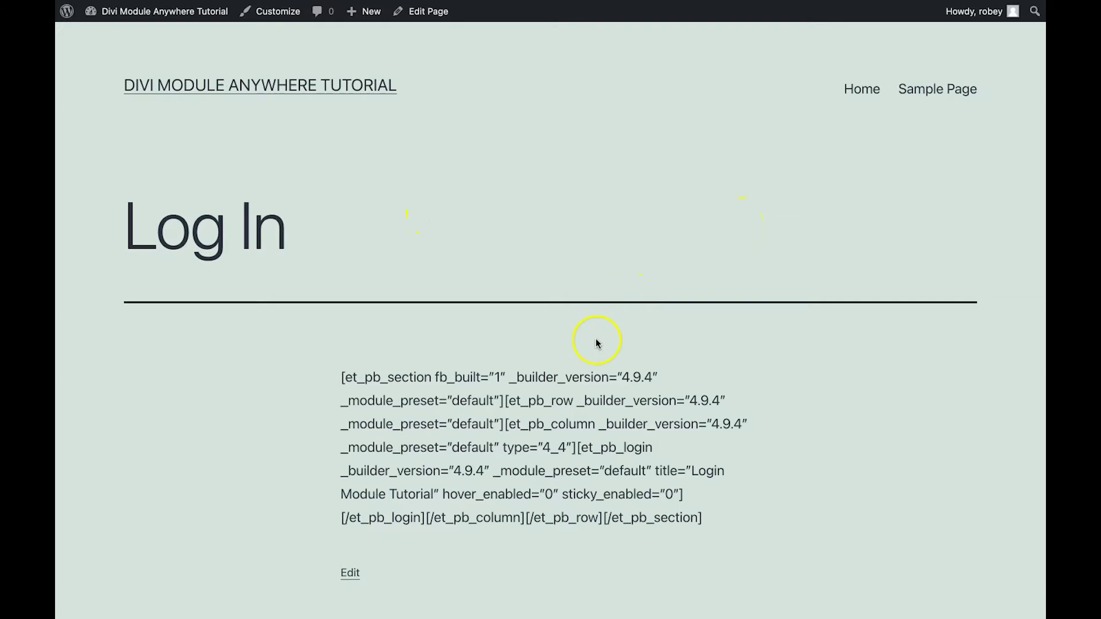
Select the [et_pb_login …][/et_pb_login] shortcode text on the live Log In page
{"action": "scroll", "coordinate": [596, 341], "scroll_direction": "down", "scroll_amount": 3}
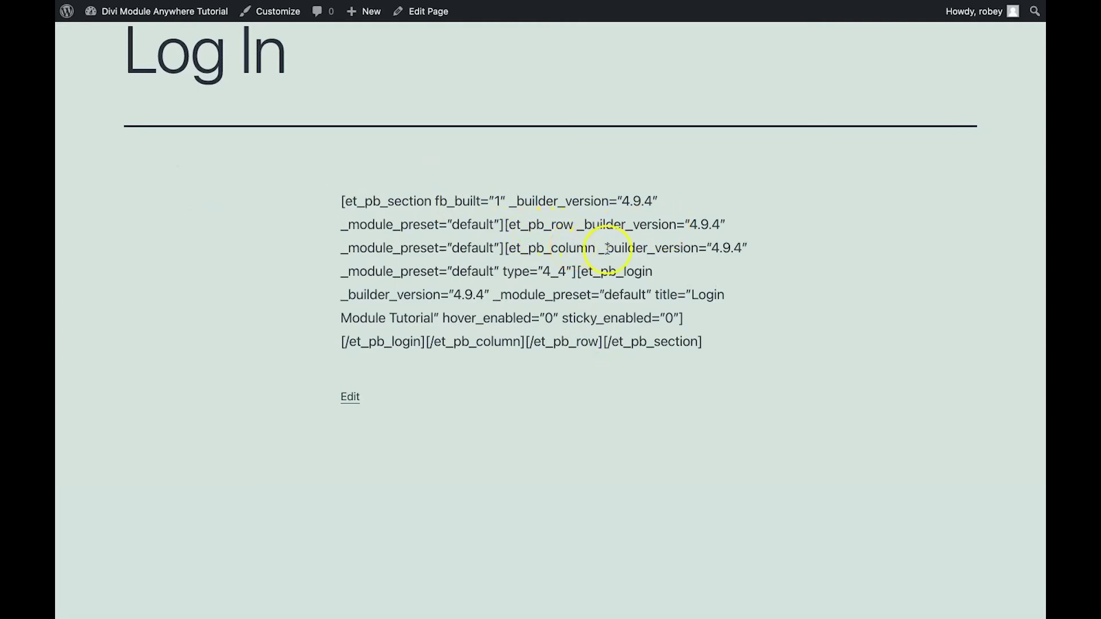
{"action": "left_click_drag", "start_coordinate": [577, 273], "coordinate": [531, 302]}
{"action": "left_click_drag", "start_coordinate": [440, 307], "coordinate": [426, 341]}
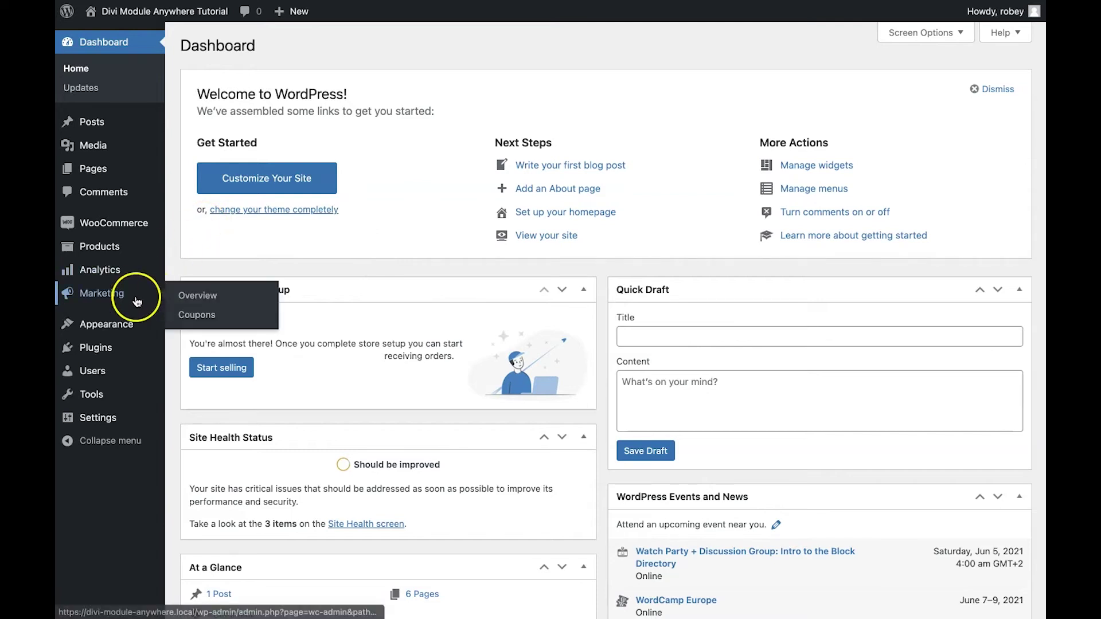
Activate the Premio Solutions - Lite theme and go to the Widgets screen
{"action": "mouse_move", "coordinate": [123, 323]}
{"action": "left_click", "coordinate": [181, 325]}
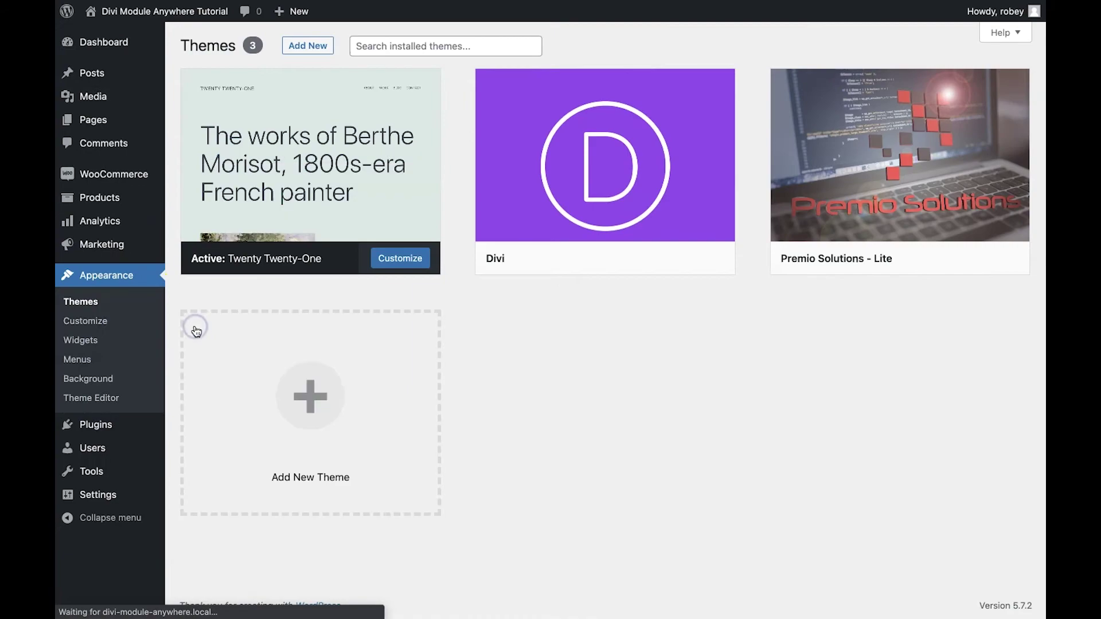
{"action": "left_click", "coordinate": [919, 259]}
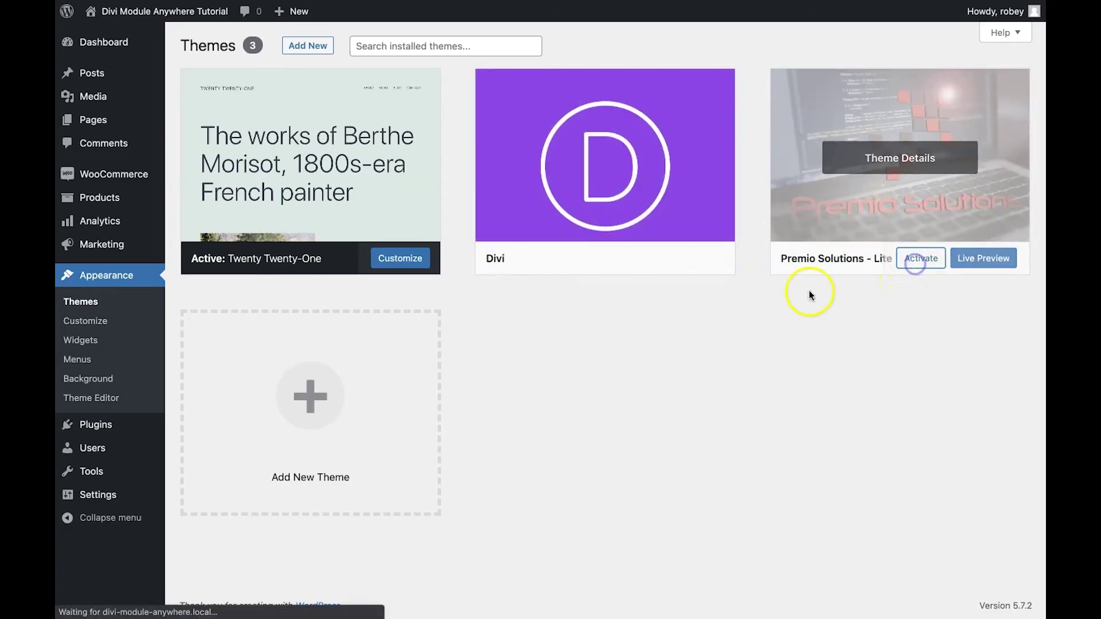
{"action": "left_click", "coordinate": [500, 314]}
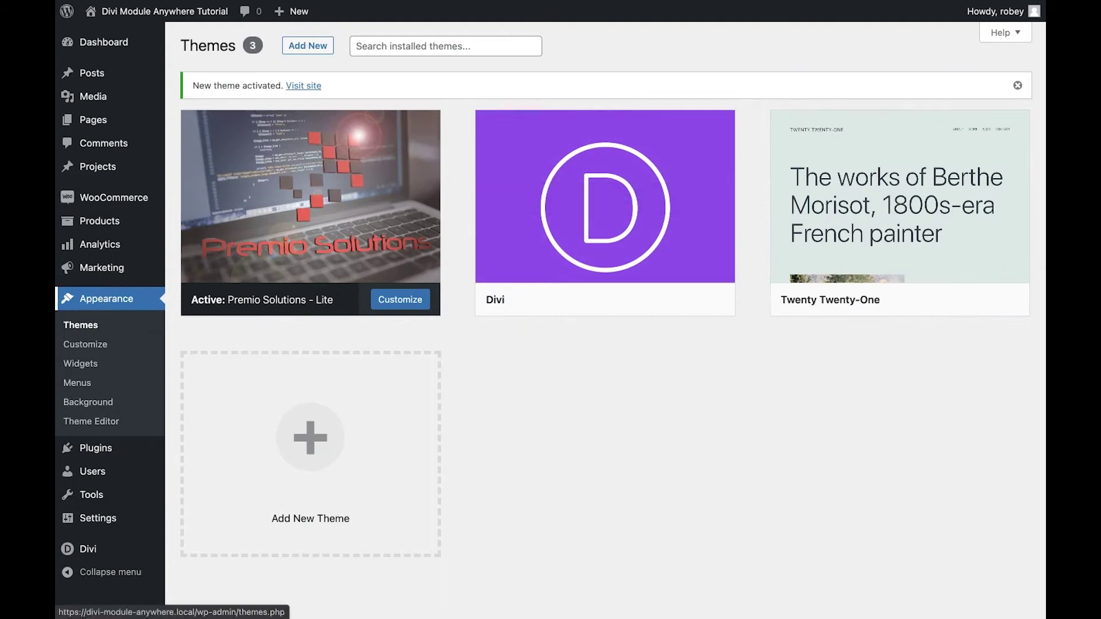
{"action": "left_click", "coordinate": [90, 328]}
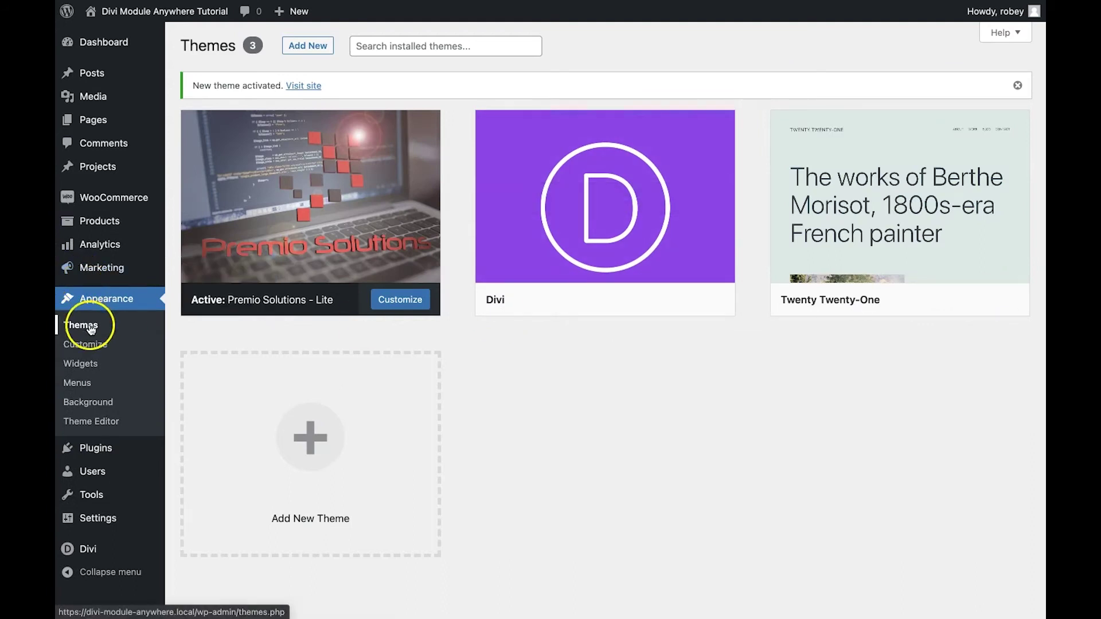
{"action": "left_click", "coordinate": [88, 367]}
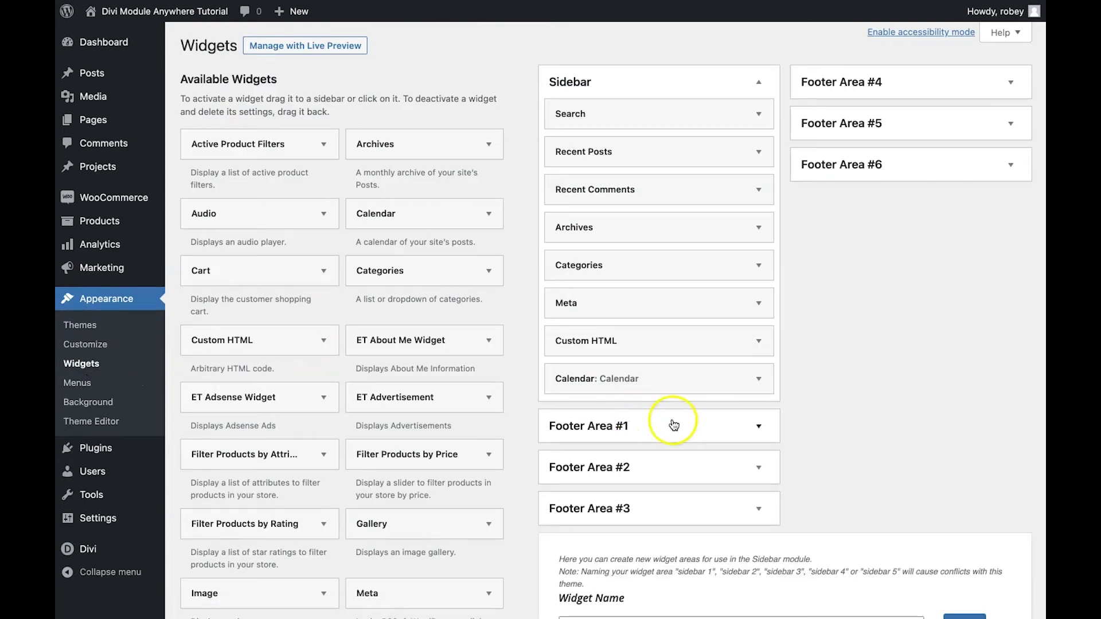
Add a Custom HTML widget to Footer Area #2
{"action": "scroll", "coordinate": [894, 443], "scroll_direction": "down", "scroll_amount": 1}
{"action": "left_click", "coordinate": [894, 443]}
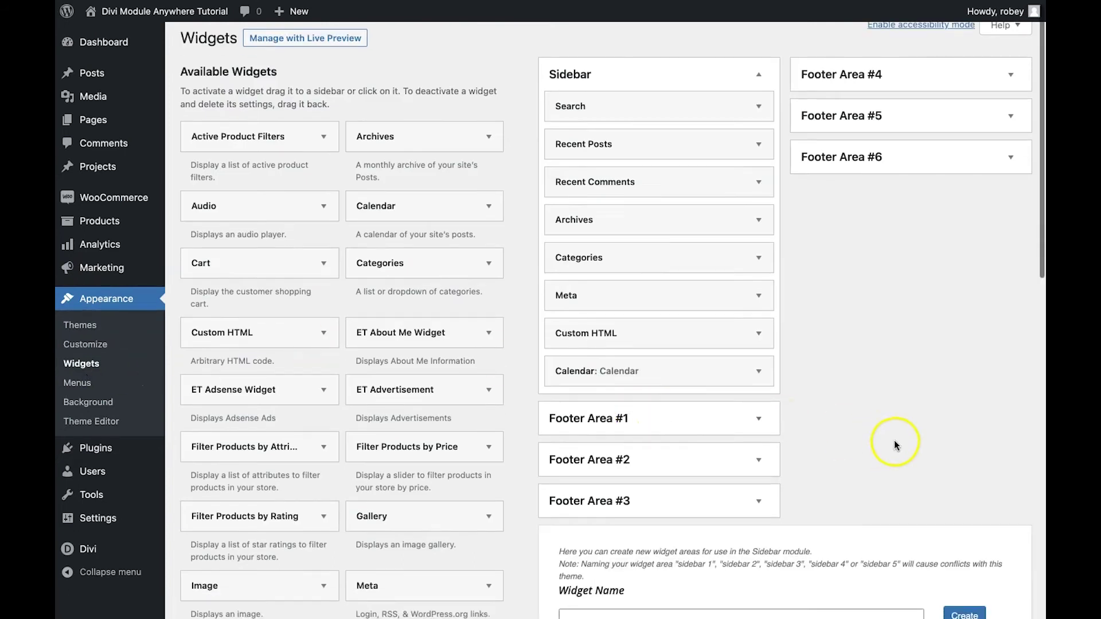
{"action": "scroll", "coordinate": [895, 445], "scroll_direction": "down", "scroll_amount": 3}
{"action": "left_click_drag", "start_coordinate": [648, 244], "coordinate": [634, 305]}
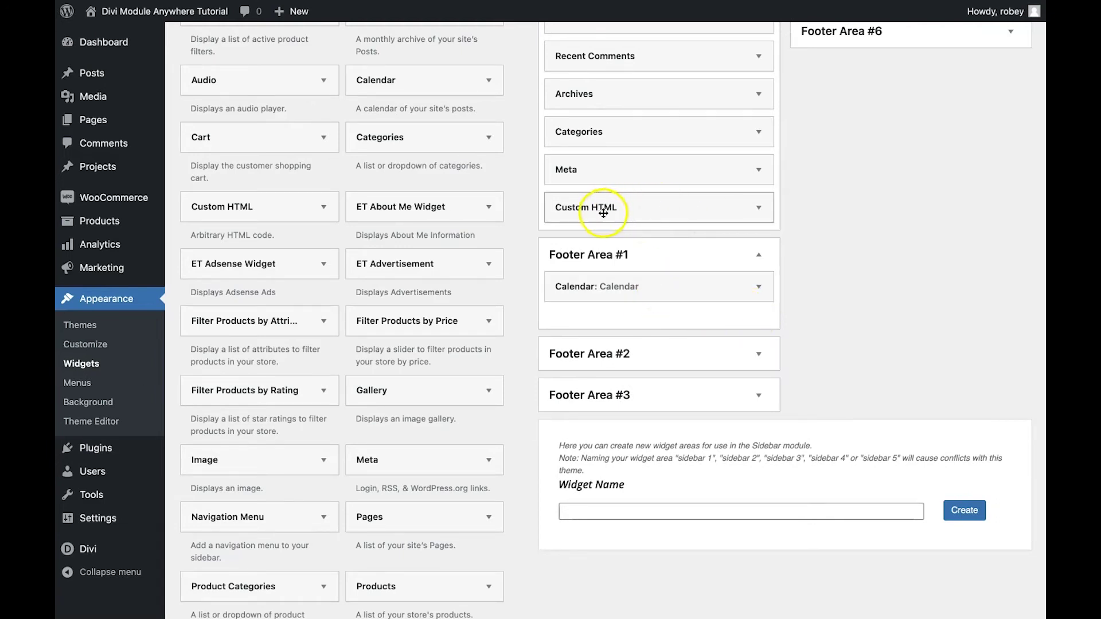
{"action": "left_click", "coordinate": [231, 212]}
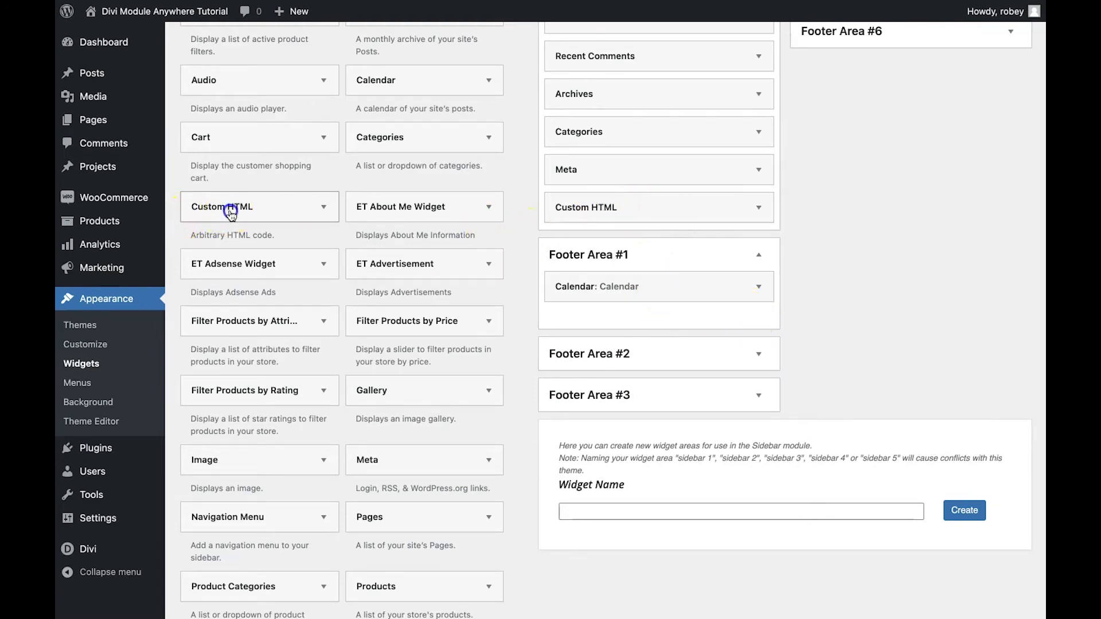
{"action": "left_click_drag", "start_coordinate": [231, 212], "coordinate": [645, 376]}
Paste the et_pb_login shortcode into the widget's content and save it
{"action": "scroll", "coordinate": [587, 379], "scroll_direction": "down", "scroll_amount": 4}
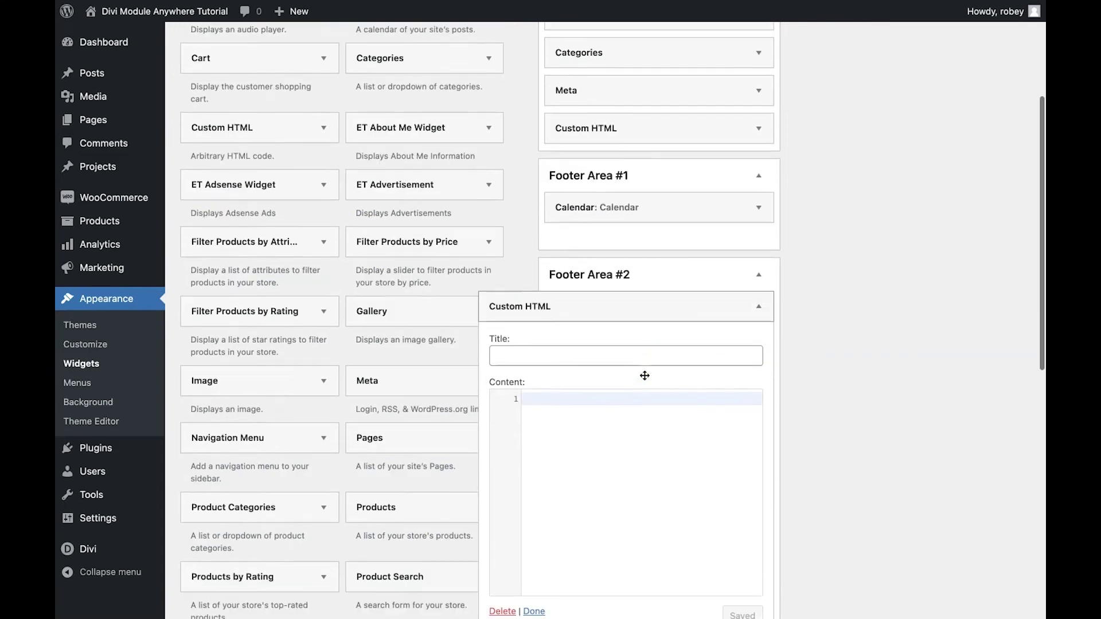
{"action": "left_click", "coordinate": [590, 358]}
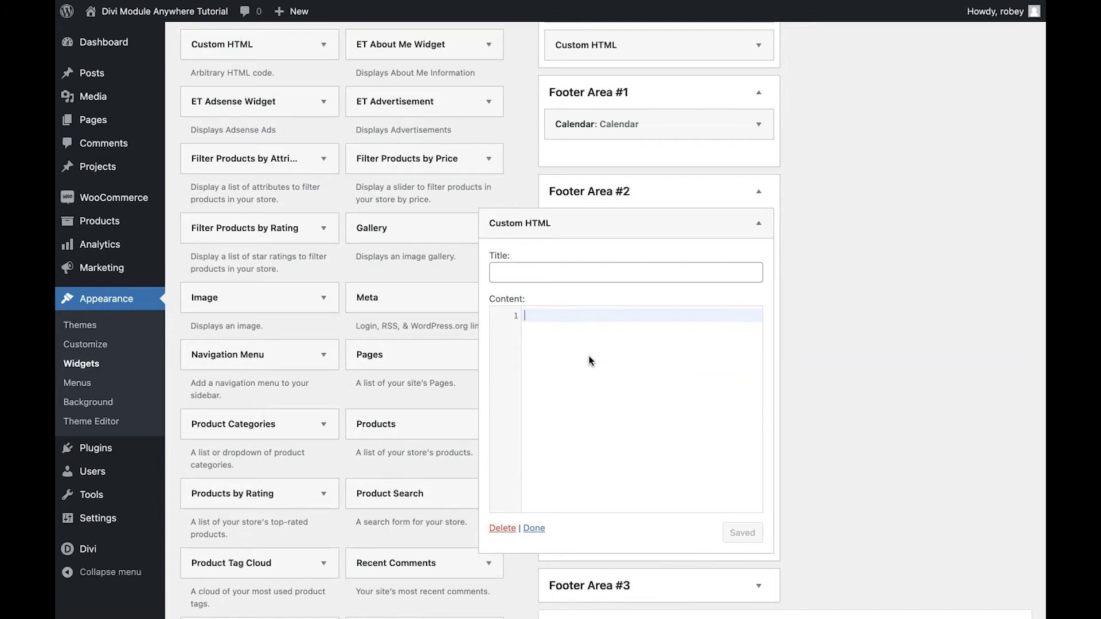
{"action": "key", "text": "ctrl+v"}
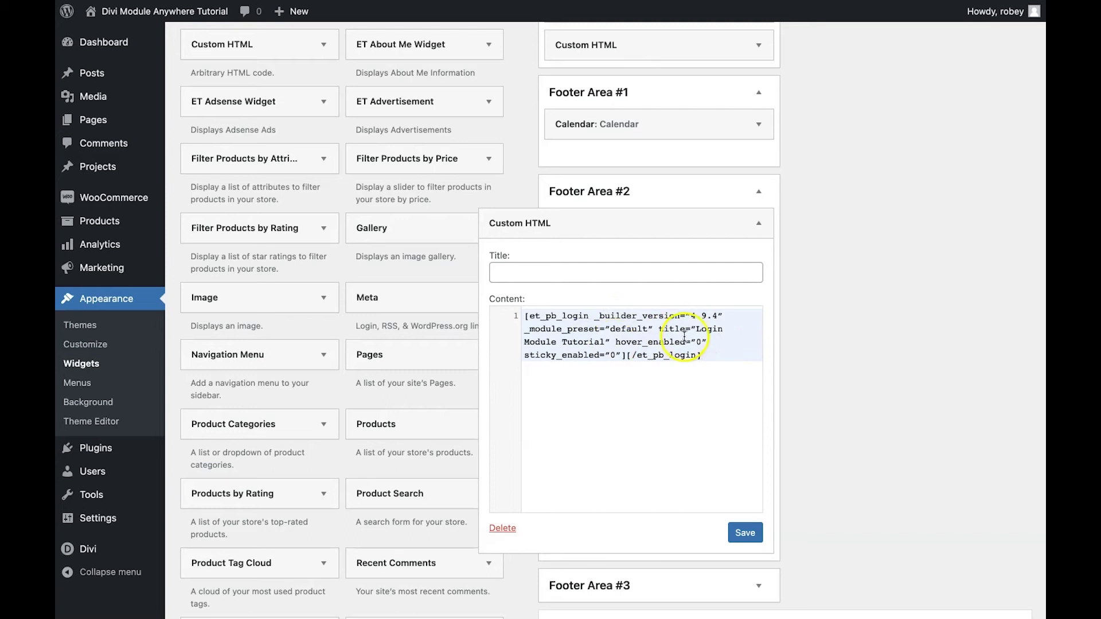
{"action": "left_click", "coordinate": [748, 526]}
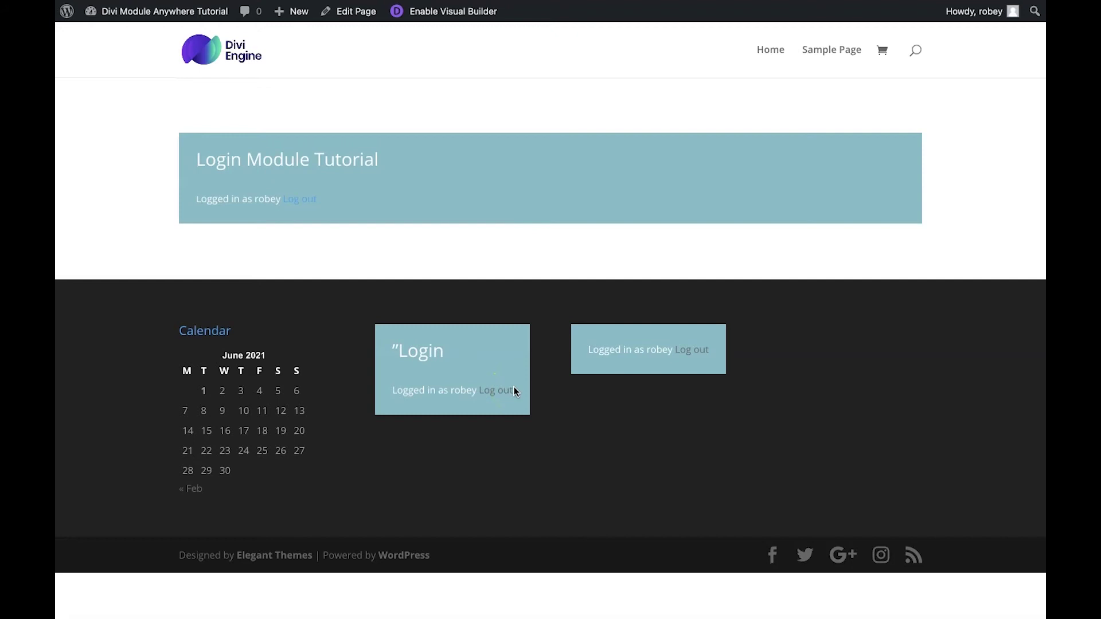
Check the login boxes in the live site's footer, then return to the admin Dashboard
{"action": "left_click", "coordinate": [512, 388]}
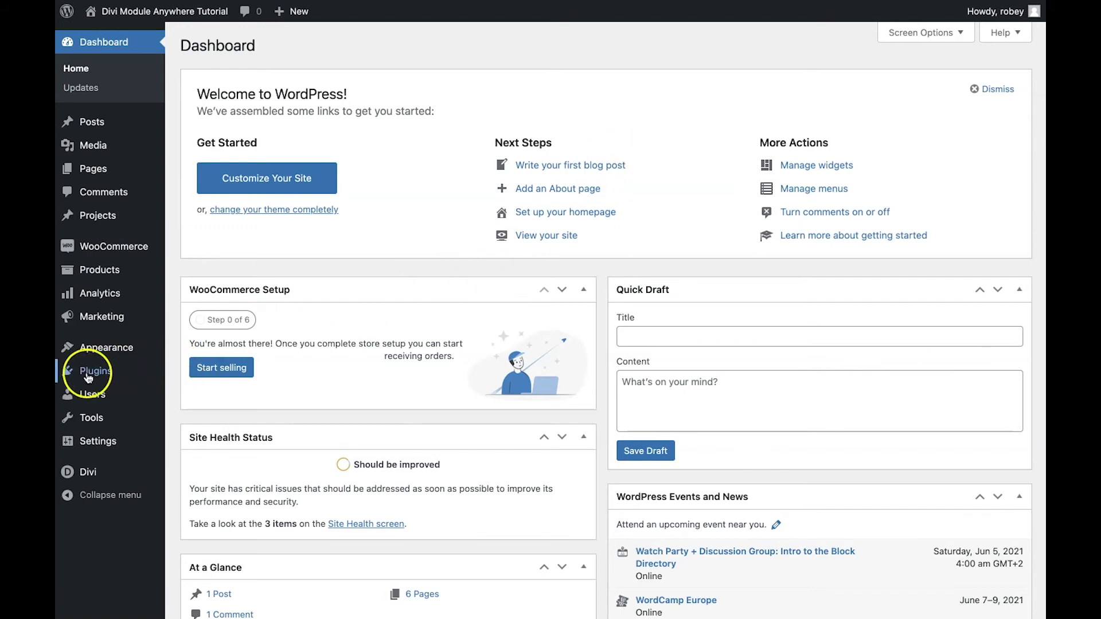
Search plugins for 'shortcode in menu', then install and activate Shortcode in Menus
{"action": "mouse_move", "coordinate": [169, 383]}
{"action": "left_click", "coordinate": [192, 399]}
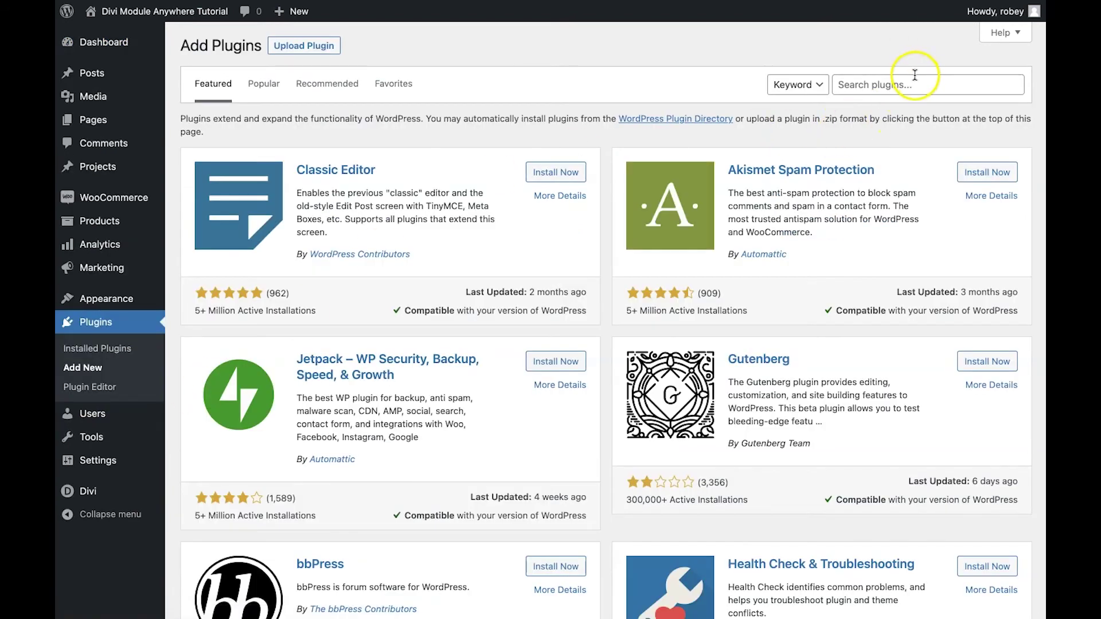
{"action": "left_click", "coordinate": [914, 80]}
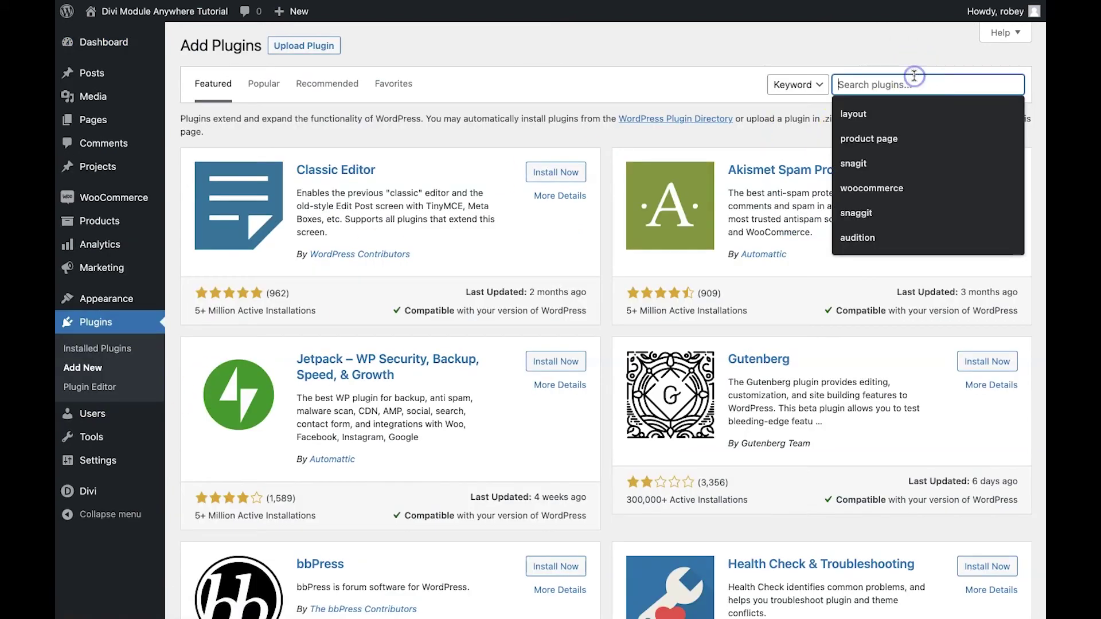
{"action": "type", "text": "shorcode in me"}
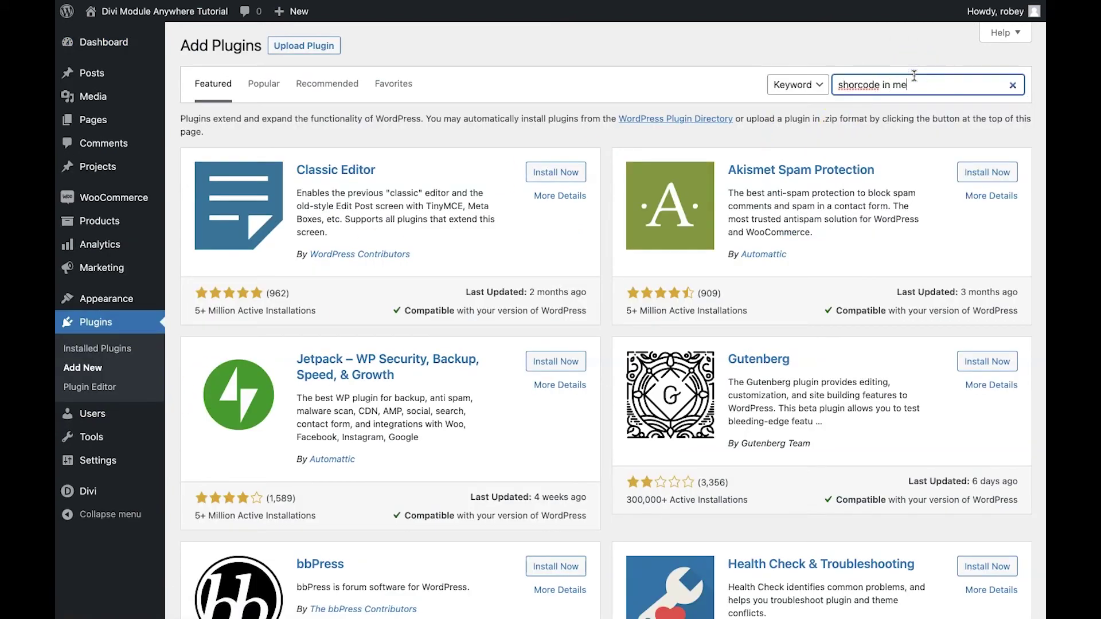
{"action": "type", "text": "nu"}
{"action": "key", "text": "Left"}
{"action": "key", "text": "Left"}
{"action": "key", "text": "Left"}
{"action": "key", "text": "Left"}
{"action": "key", "text": "Left"}
{"action": "key", "text": "Left"}
{"action": "key", "text": "Left"}
{"action": "key", "text": "Left"}
{"action": "key", "text": "Left"}
{"action": "key", "text": "Left"}
{"action": "key", "text": "Left"}
{"action": "key", "text": "Left"}
{"action": "type", "text": "t"}
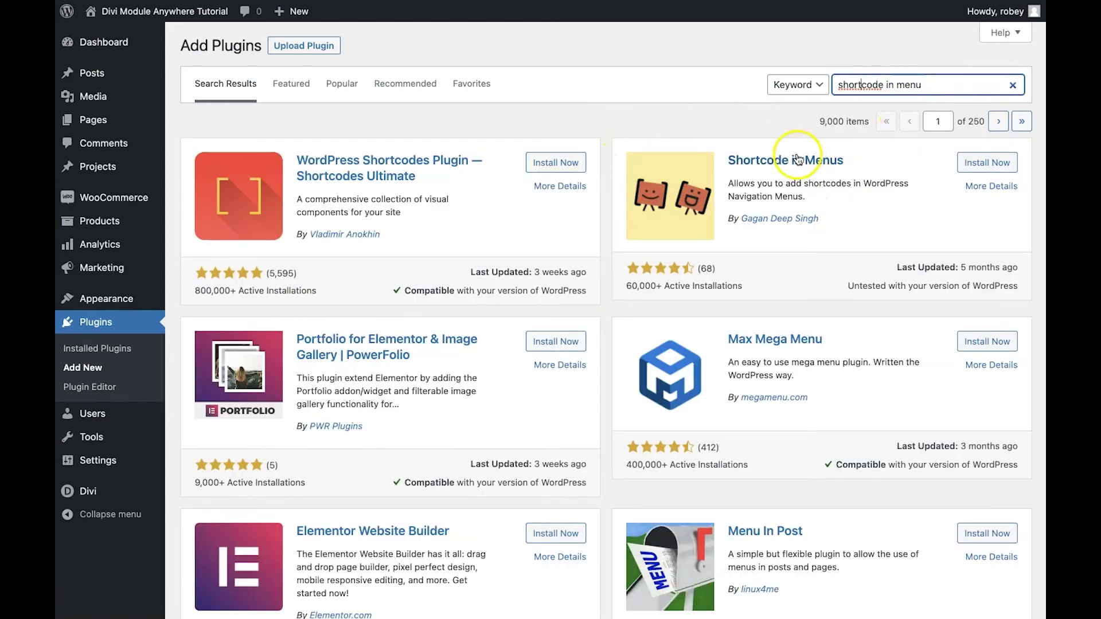
{"action": "left_click", "coordinate": [980, 165]}
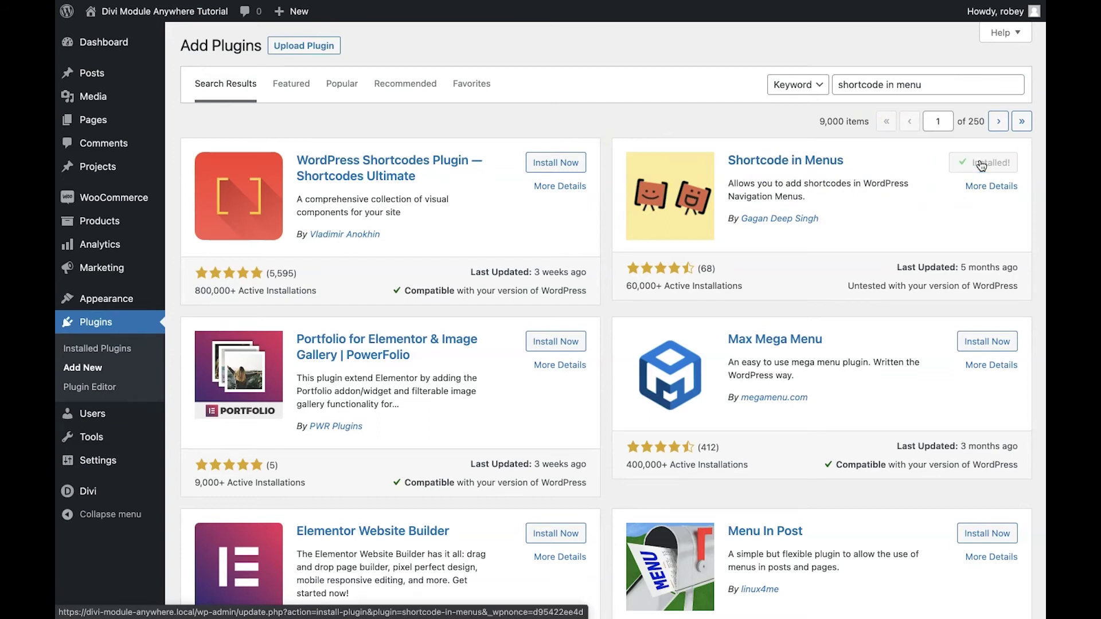
{"action": "left_click", "coordinate": [982, 165]}
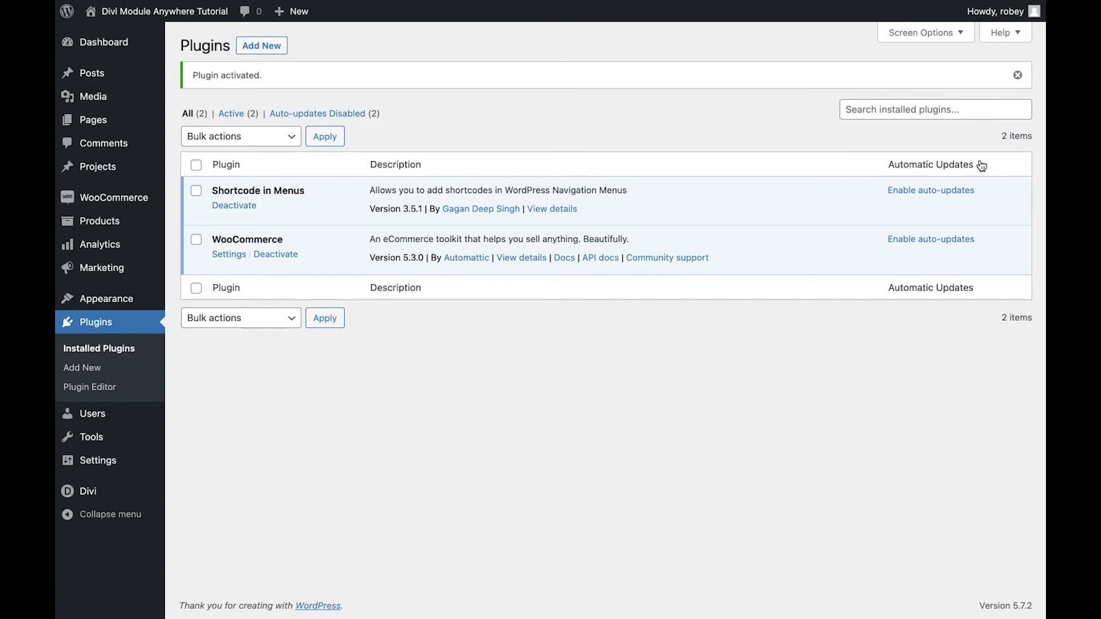
In the Menus editor, select the Log In page in the pages list
{"action": "mouse_move", "coordinate": [100, 310]}
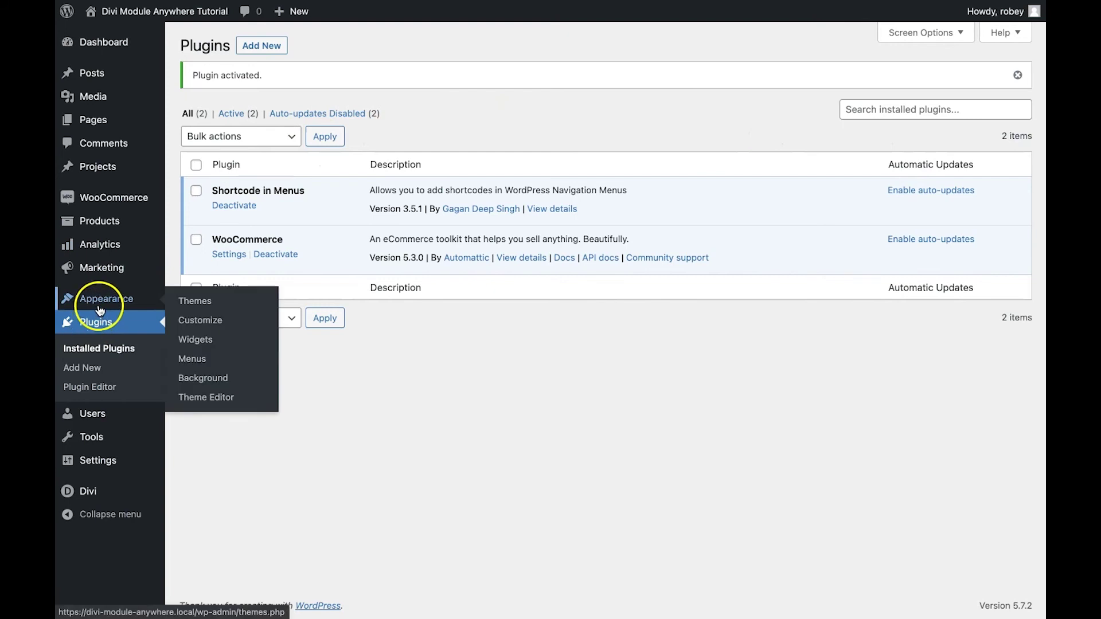
{"action": "left_click", "coordinate": [217, 359]}
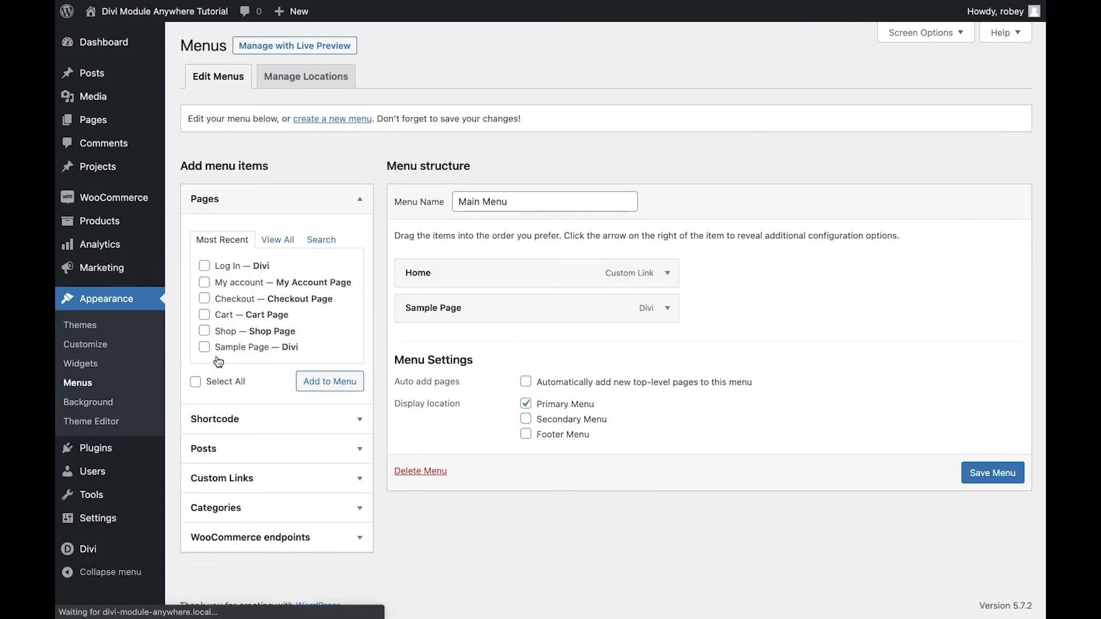
{"action": "left_click", "coordinate": [205, 266]}
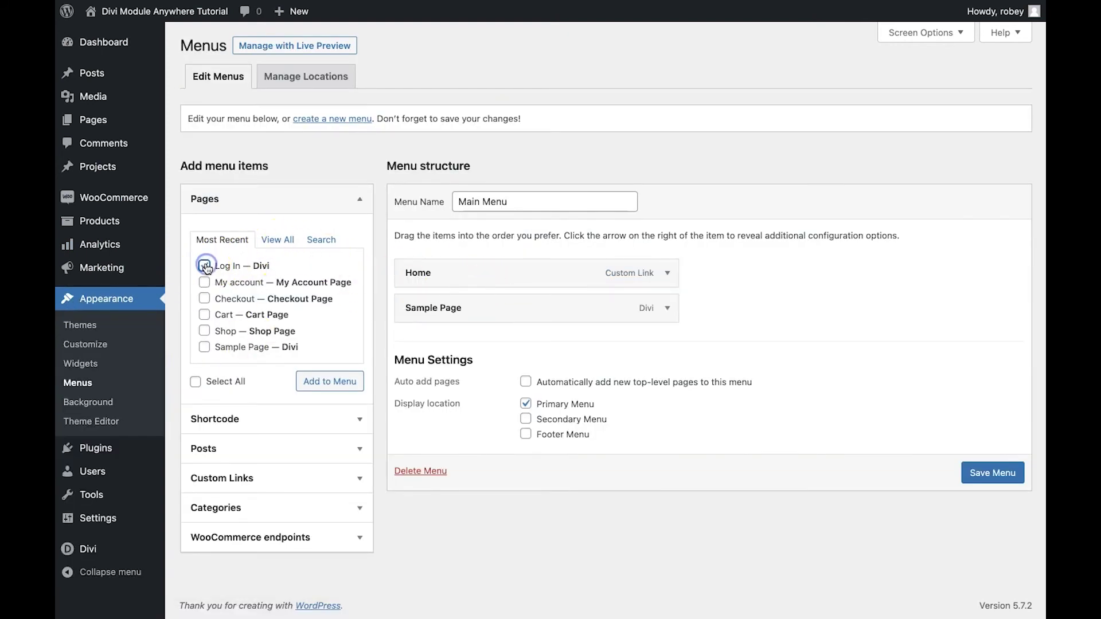
{"action": "left_click", "coordinate": [329, 353]}
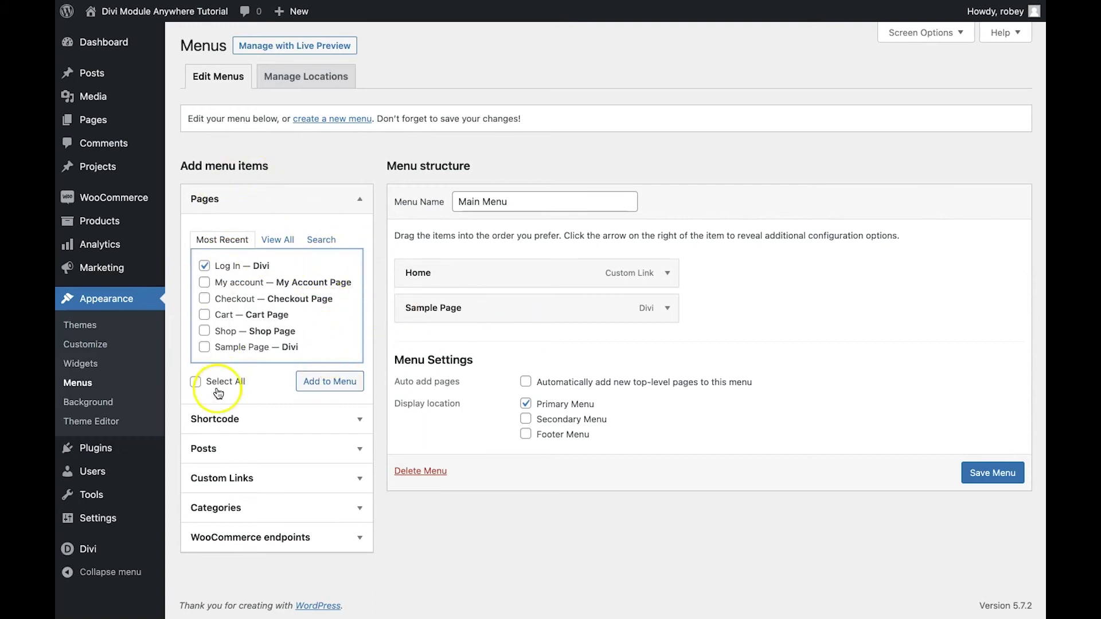
Add a 'Log Me In' custom link with URL '#' to the Main Menu
{"action": "left_click", "coordinate": [225, 480]}
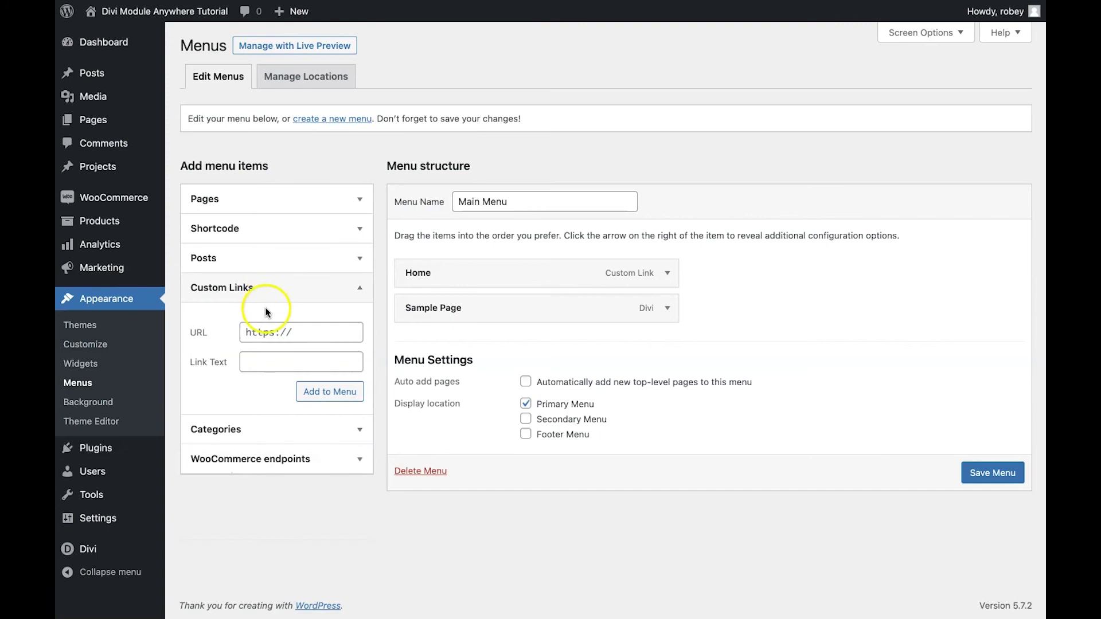
{"action": "left_click", "coordinate": [264, 333]}
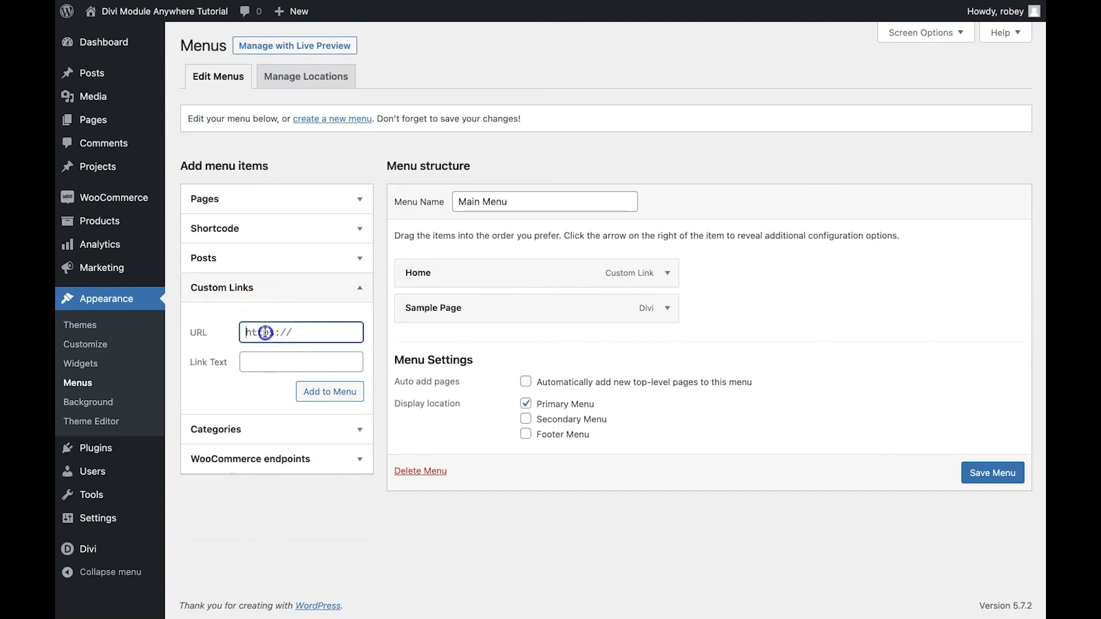
{"action": "type", "text": "#"}
{"action": "key", "text": "Tab"}
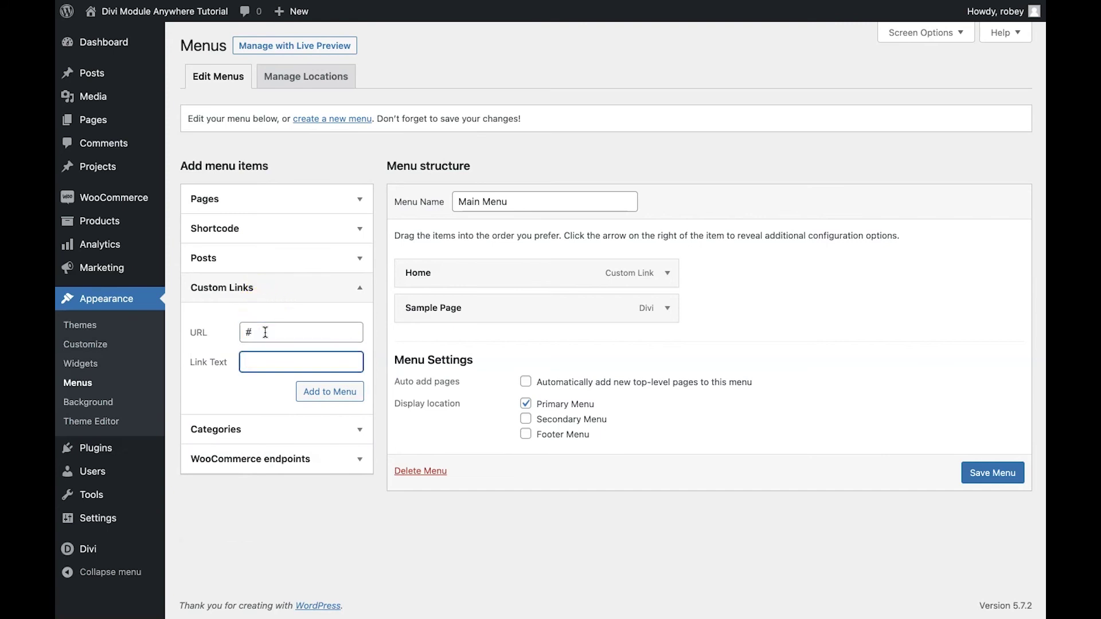
{"action": "type", "text": "Log Me Im"}
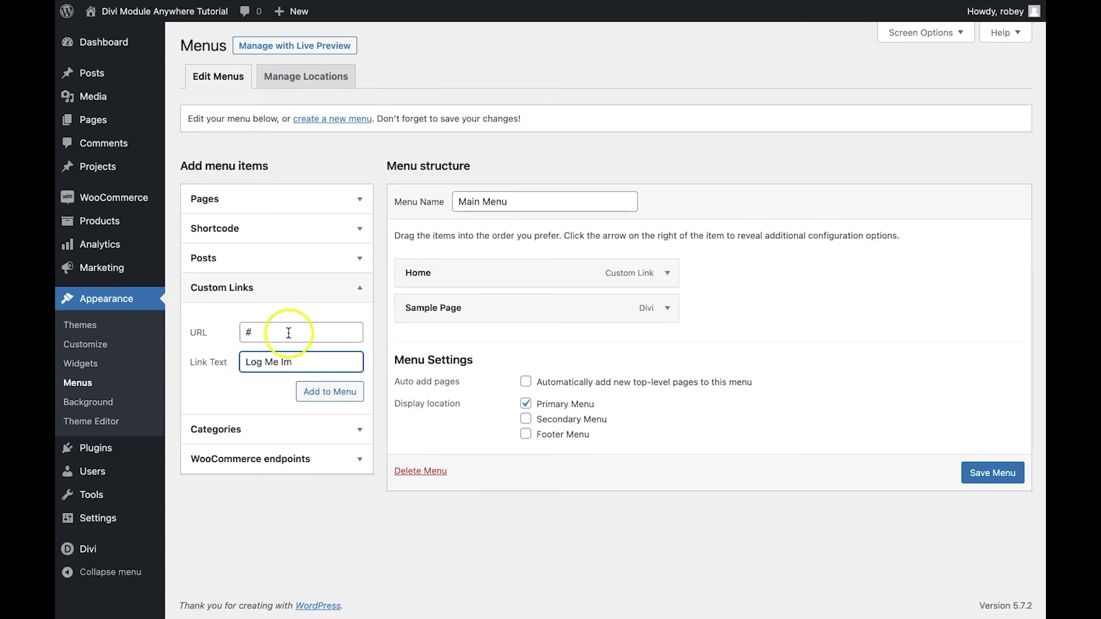
{"action": "key", "text": "BackSpace"}
{"action": "type", "text": "n"}
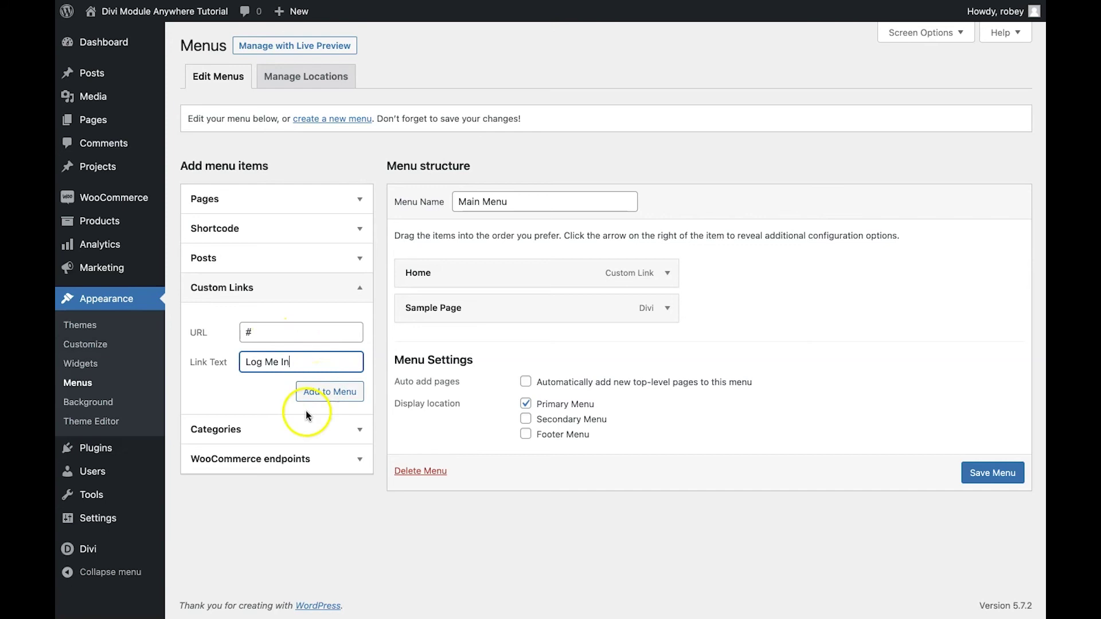
{"action": "left_click", "coordinate": [310, 406]}
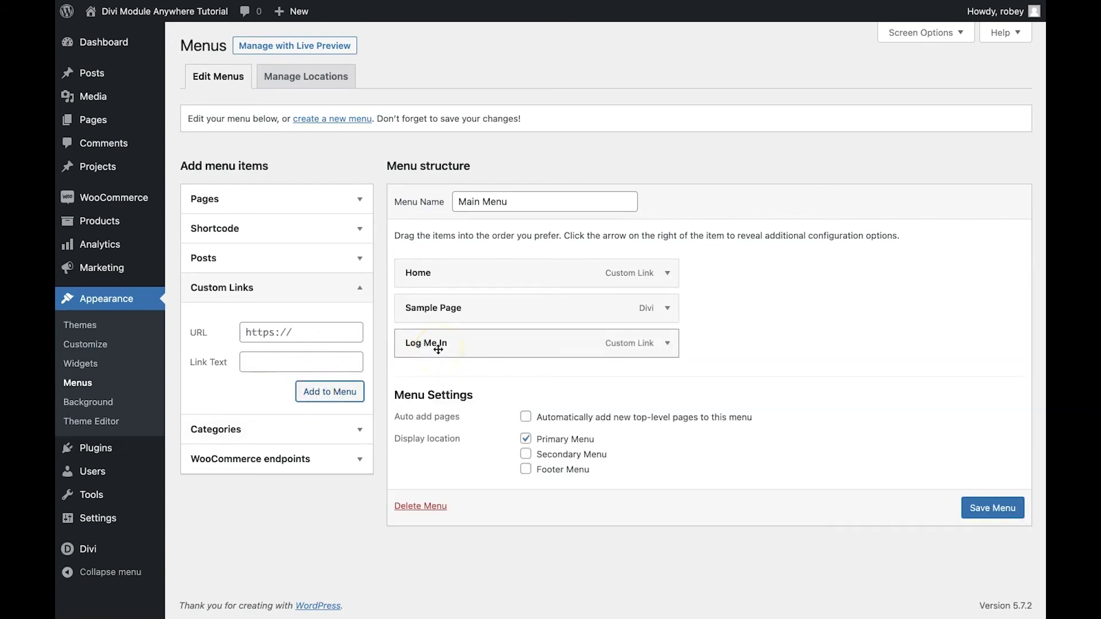
Add a Custom Link to the Main Menu with URL '#' and the pasted login shortcode as link text
{"action": "left_click", "coordinate": [266, 330]}
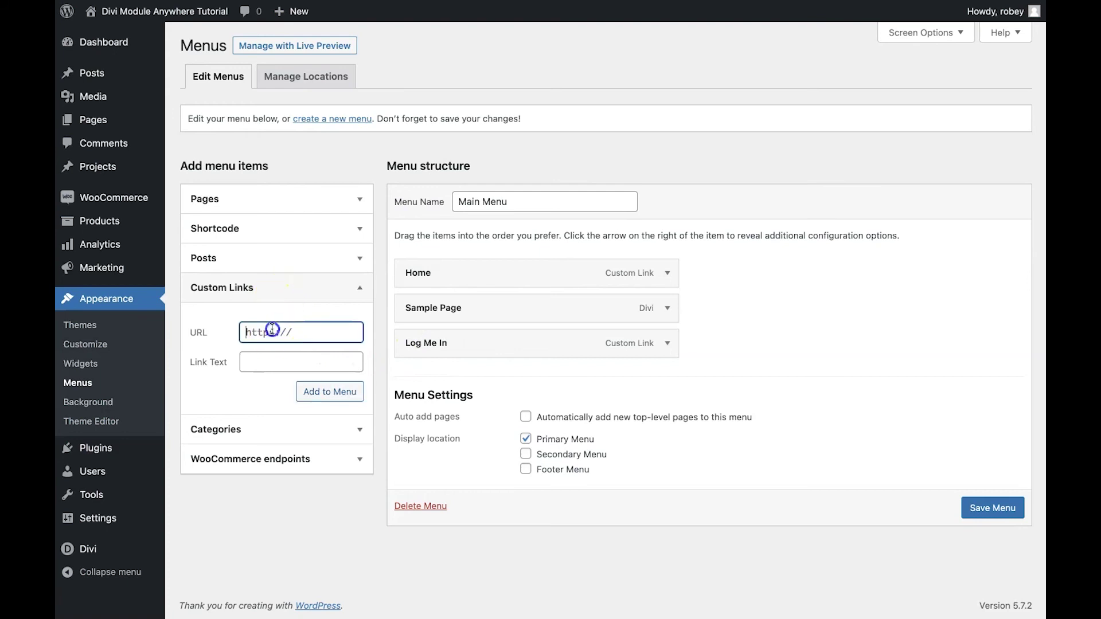
{"action": "type", "text": "#"}
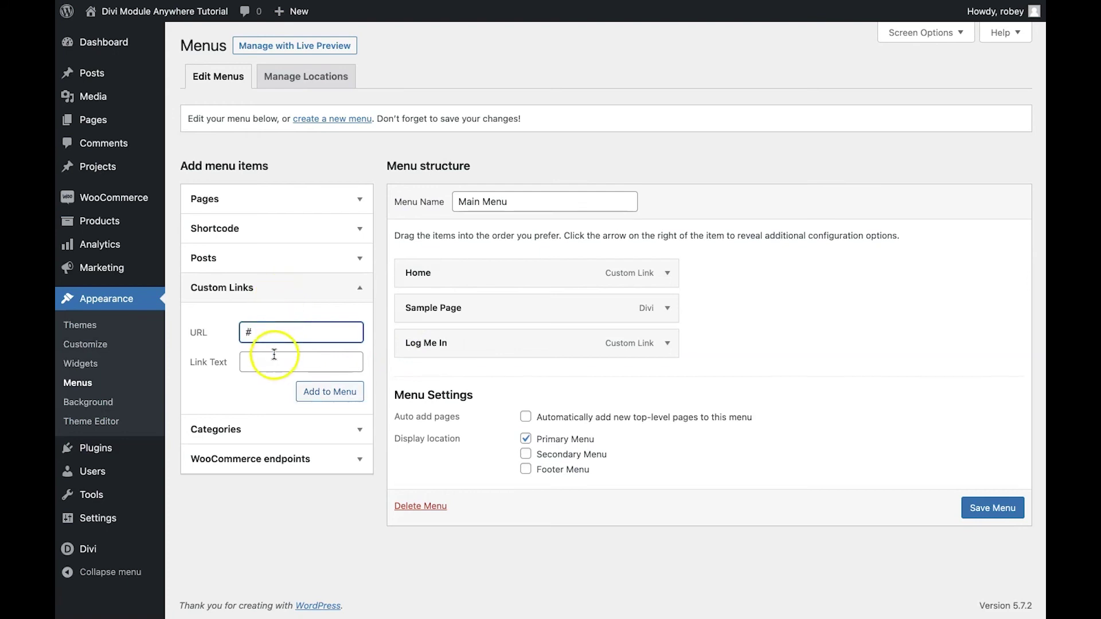
{"action": "left_click", "coordinate": [273, 359]}
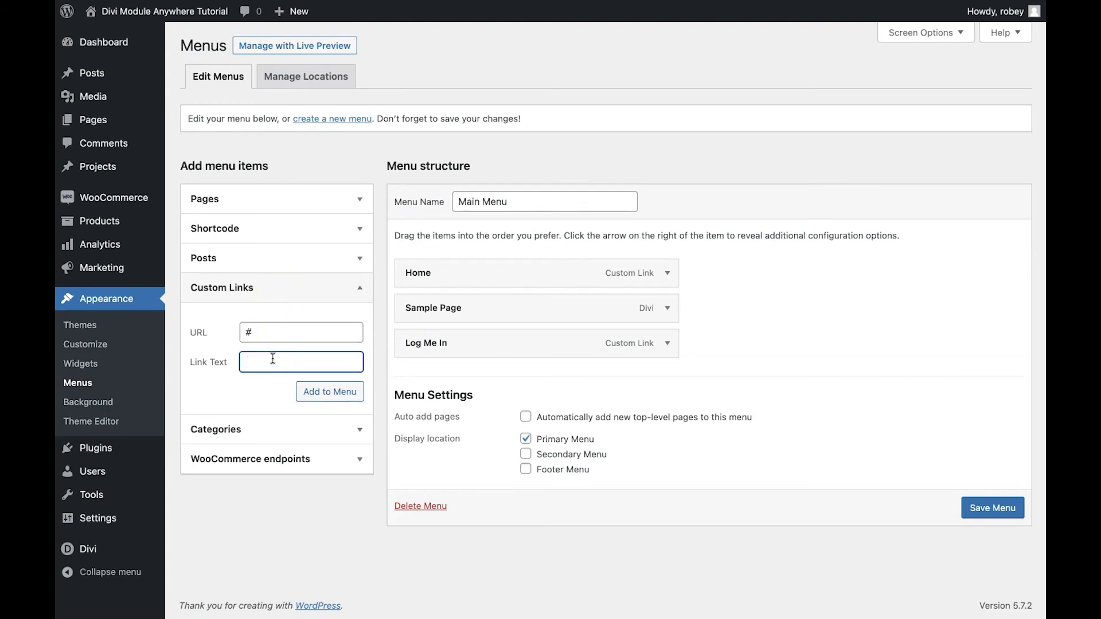
{"action": "key", "text": "ctrl+v"}
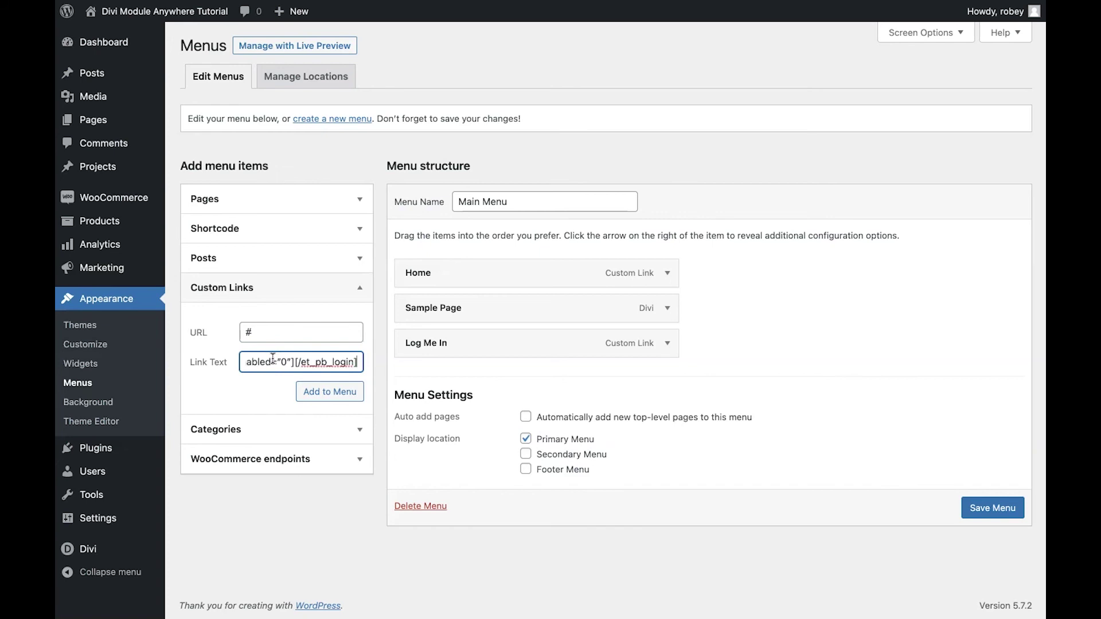
{"action": "left_click", "coordinate": [321, 392]}
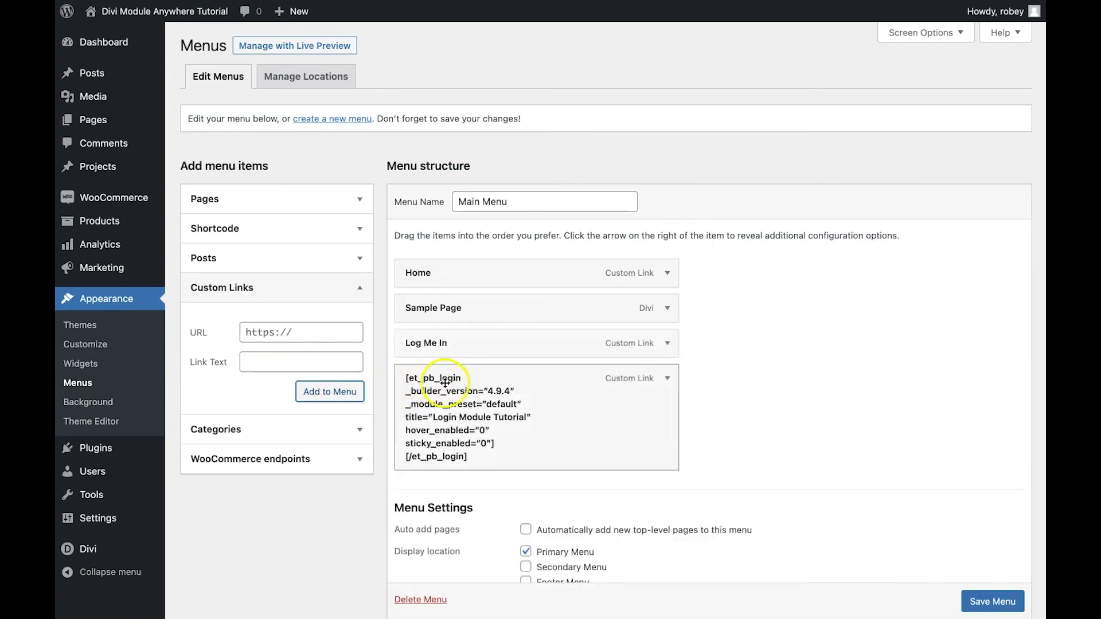
Nest the shortcode link as a sub item under Log Me In and save the Main Menu
{"action": "left_click_drag", "start_coordinate": [447, 381], "coordinate": [471, 380]}
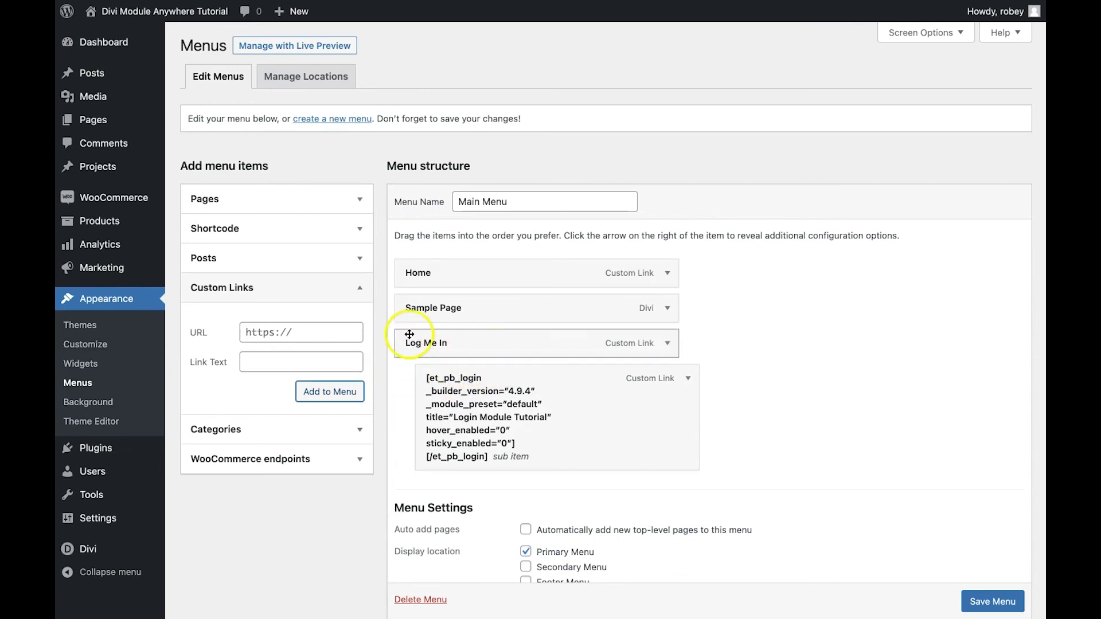
{"action": "scroll", "coordinate": [976, 583], "scroll_direction": "down", "scroll_amount": 1}
{"action": "left_click", "coordinate": [980, 582]}
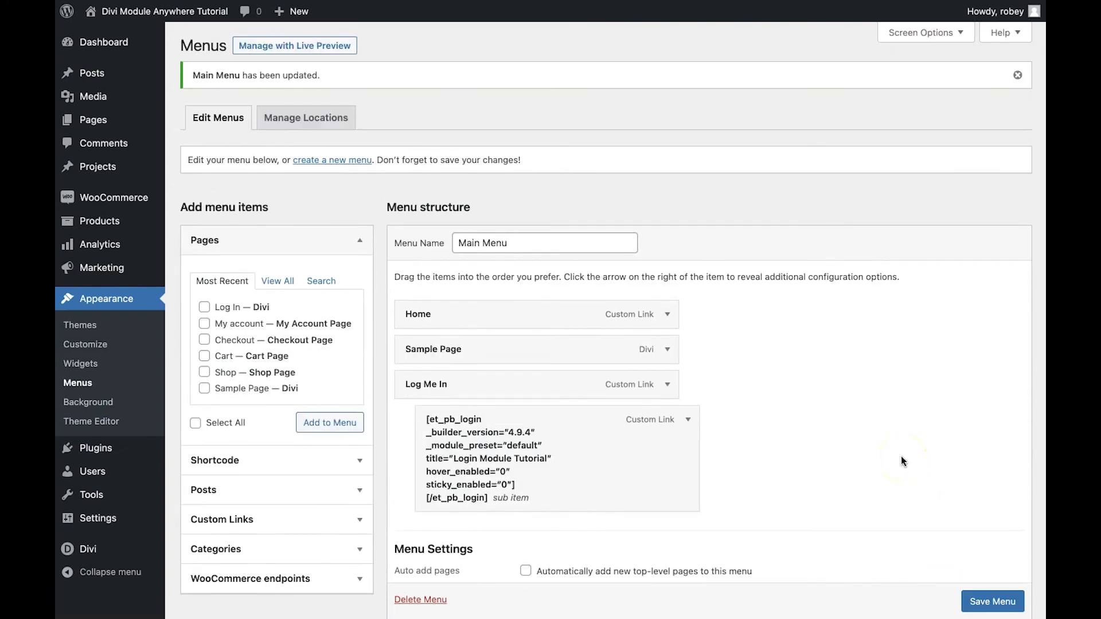
{"action": "scroll", "coordinate": [711, 453], "scroll_direction": "down", "scroll_amount": 3}
{"action": "left_click", "coordinate": [583, 481]}
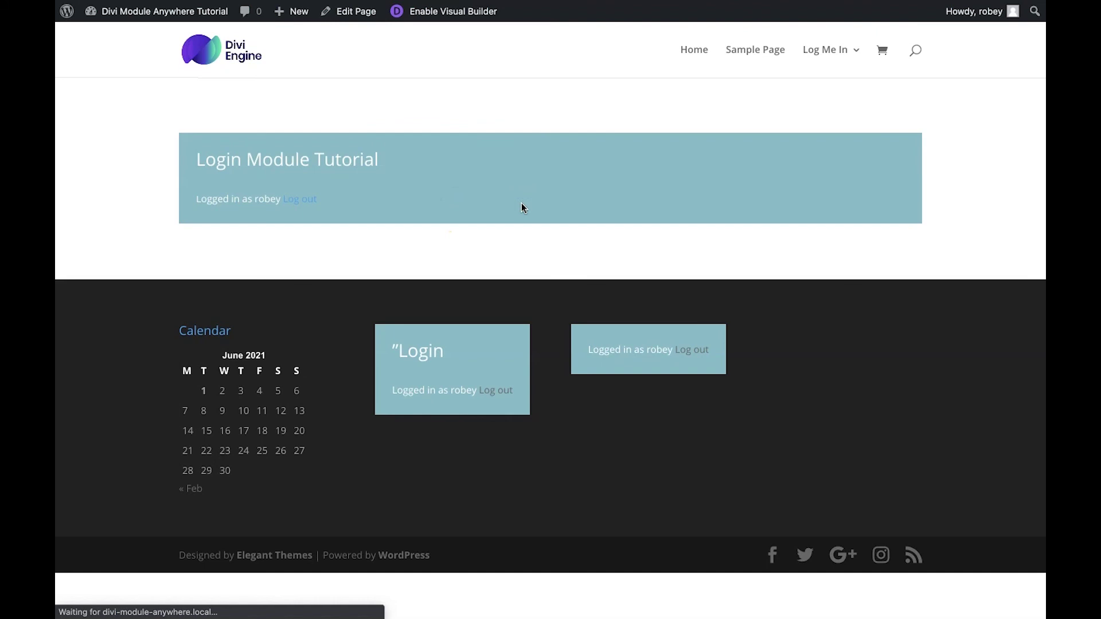
Reveal the Log Me In dropdown in the live site header, showing the rendered login box
{"action": "mouse_move", "coordinate": [853, 49]}
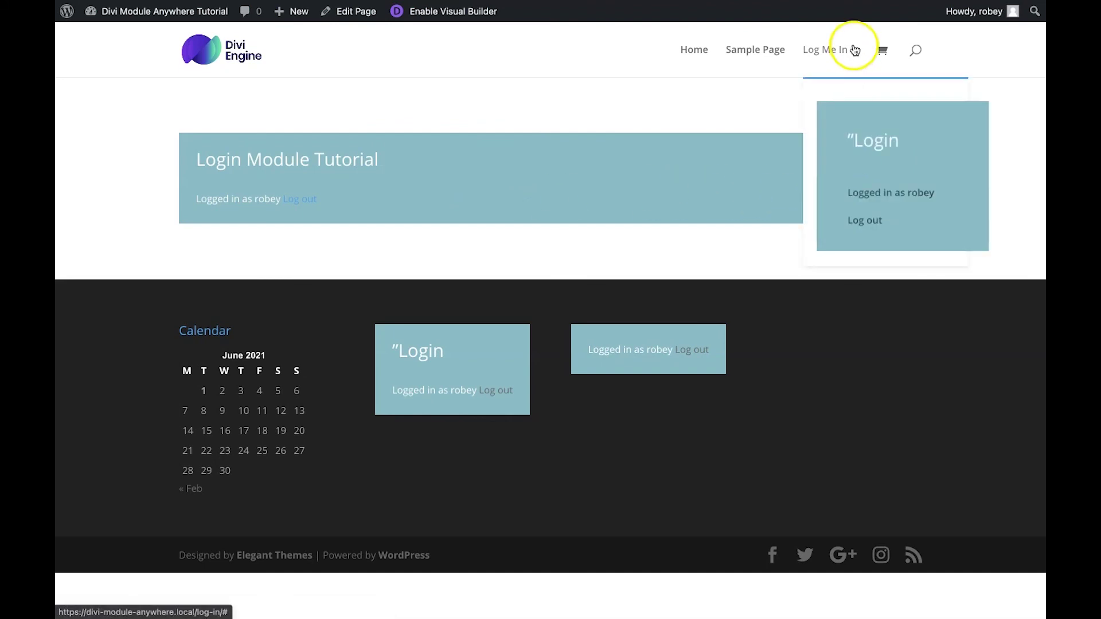